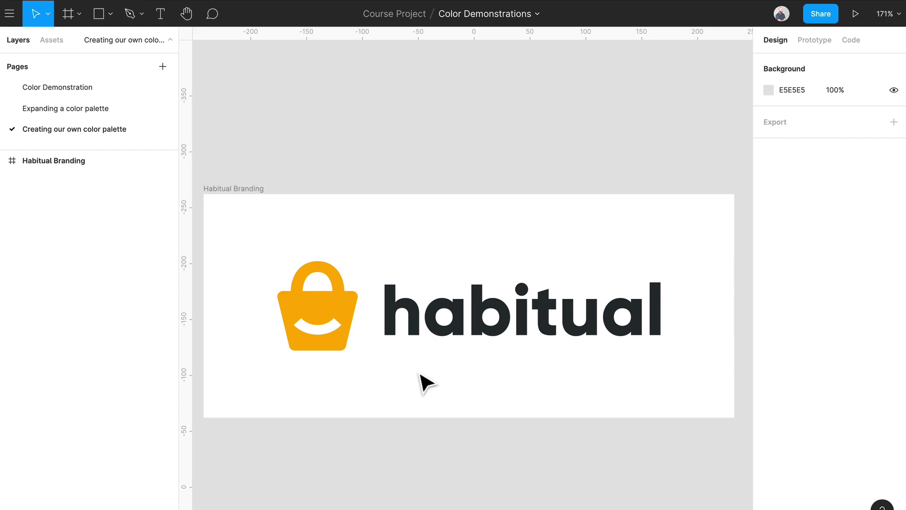
# Draw a new frame beside the logo and name it Colors.
pyautogui.scroll(-5, 421, 378)
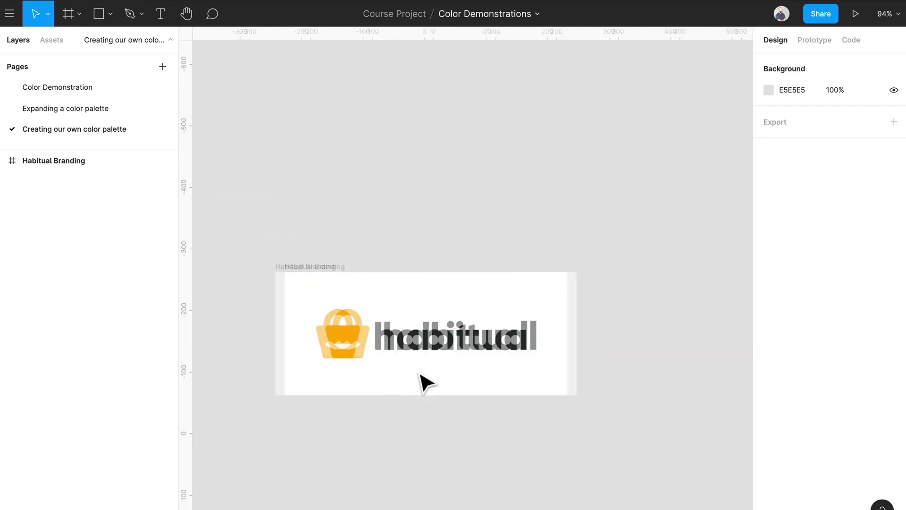
pyautogui.hscroll(3, 472, 331)
pyautogui.press('f')
pyautogui.moveTo(529, 272); pyautogui.dragTo(736, 499)
pyautogui.press('super+r')
pyautogui.write('Colors')
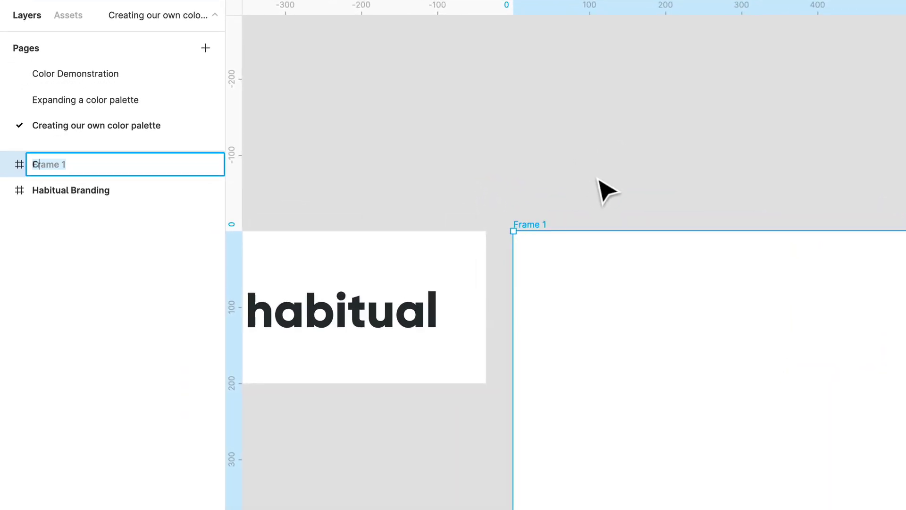
pyautogui.press('Return')
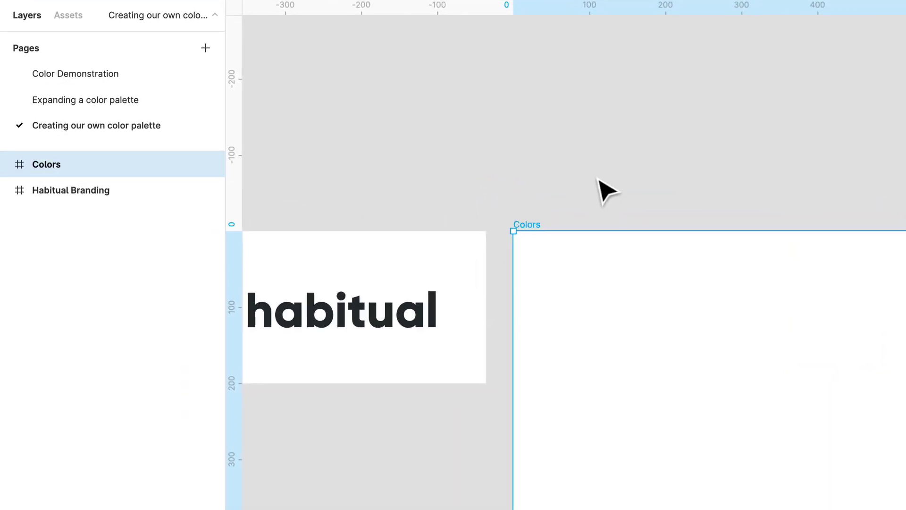
pyautogui.click(607, 192)
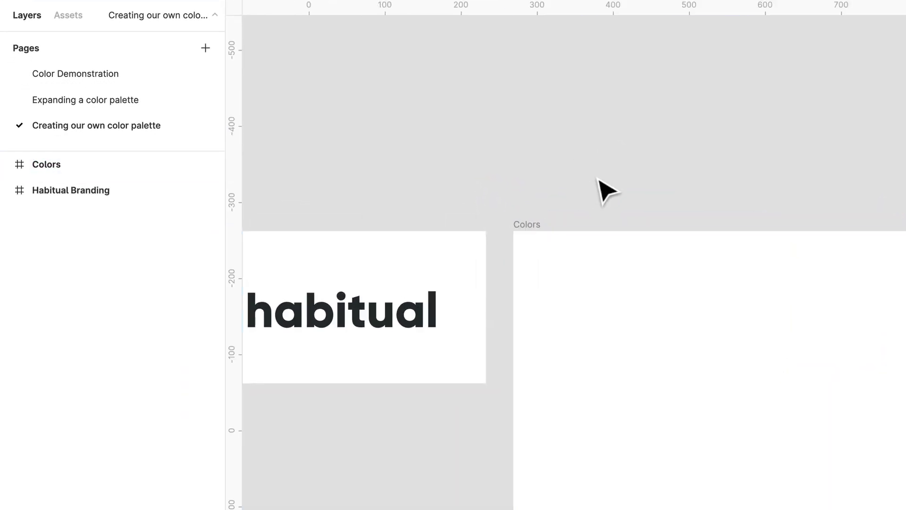
# Draw a circle inside the Colors frame filled with the logo's orange.
pyautogui.press('o')
pyautogui.moveTo(550, 271); pyautogui.dragTo(596, 317)
pyautogui.press('i')
pyautogui.hscroll(-5, 593, 330)
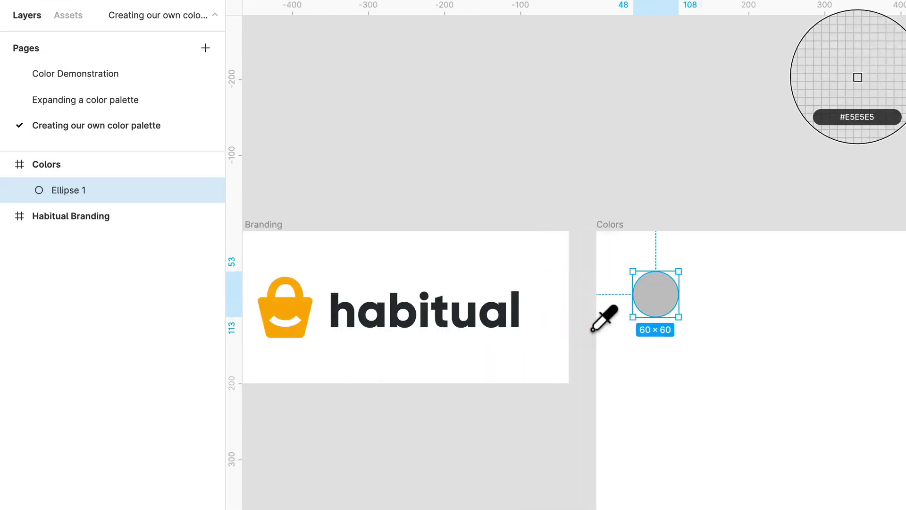
pyautogui.click(357, 328)
pyautogui.hscroll(3, 819, 354)
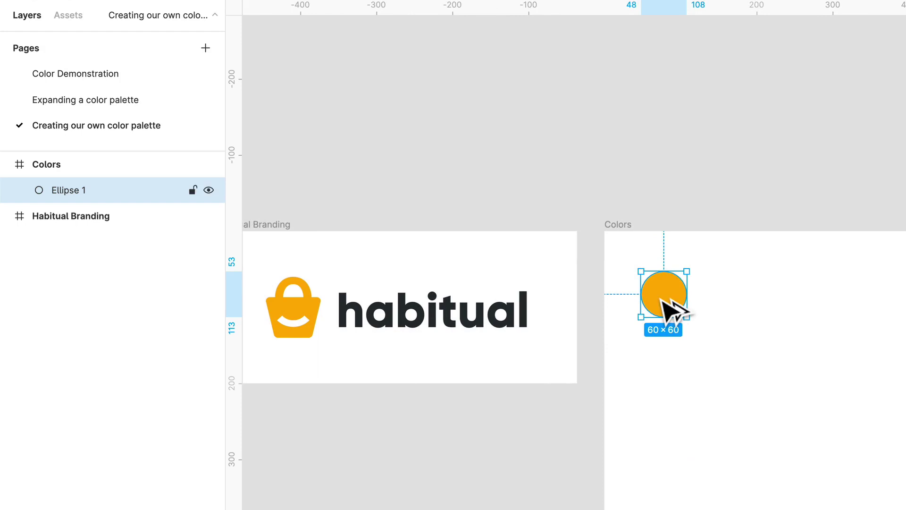
# Add a copy to the right filled with the logo text's dark charcoal.
pyautogui.moveTo(664, 290); pyautogui.dragTo(748, 307)
pyautogui.press('i')
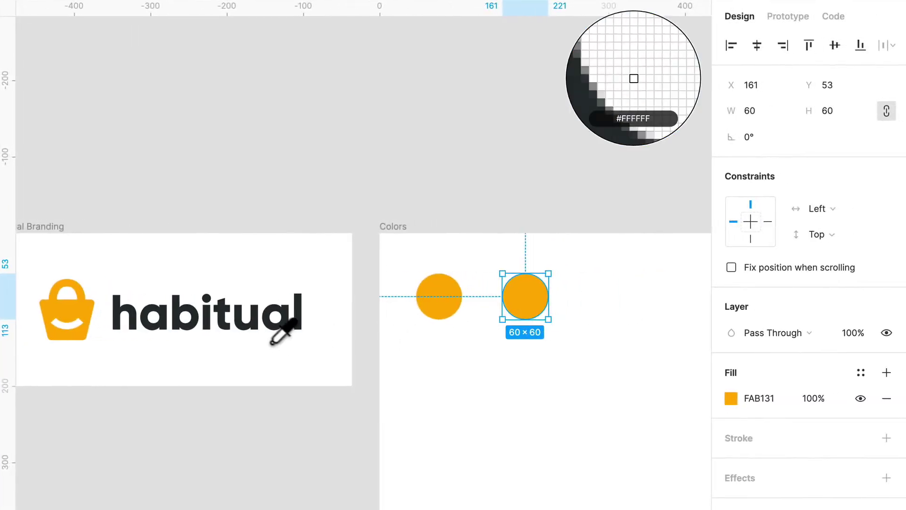
pyautogui.click(231, 335)
pyautogui.hscroll(2, 599, 335)
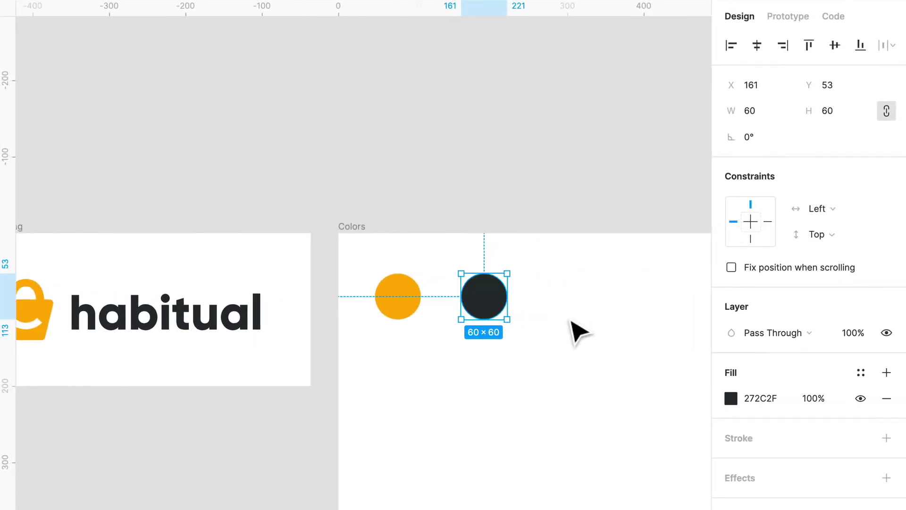
pyautogui.click(557, 325)
# Add a third copy further right, filled white with a black outline.
pyautogui.moveTo(494, 301); pyautogui.dragTo(580, 308)
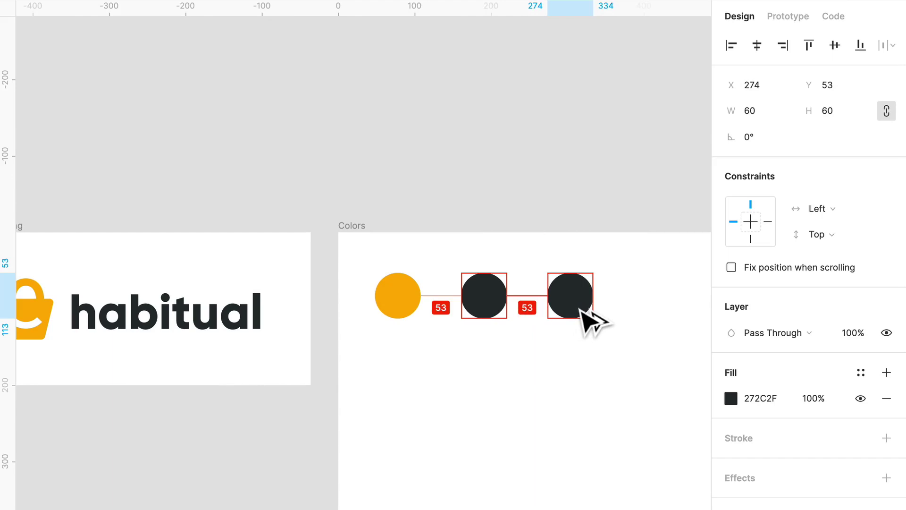
pyautogui.press('i')
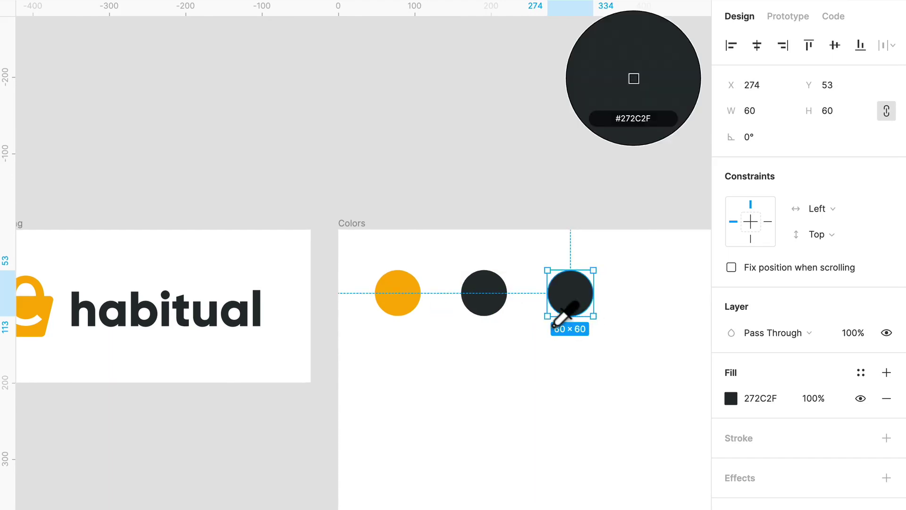
pyautogui.click(298, 362)
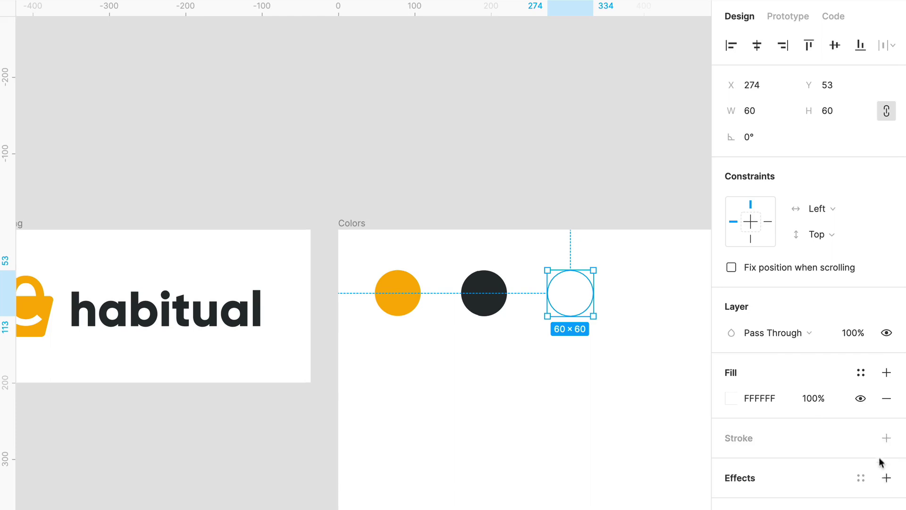
pyautogui.click(887, 438)
pyautogui.click(584, 404)
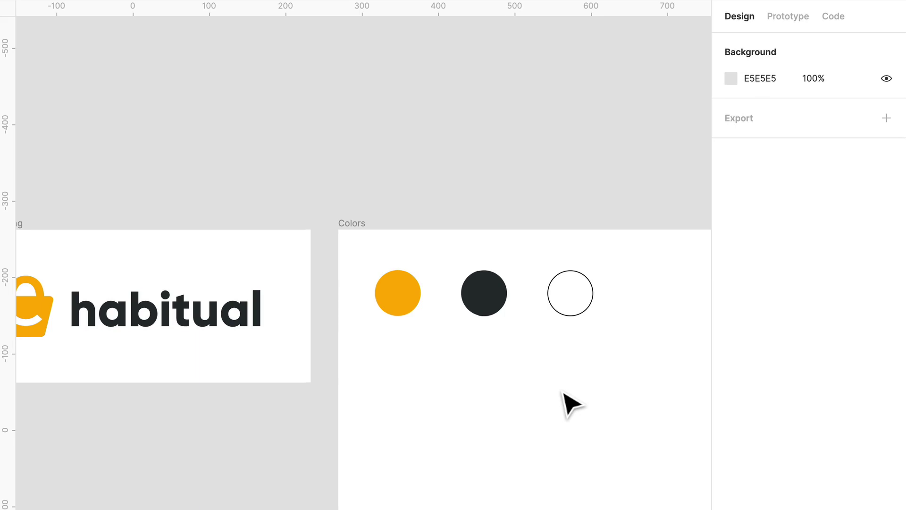
# Duplicate the orange circle directly below itself and bring up its fill colour picker.
pyautogui.scroll(2, 568, 401)
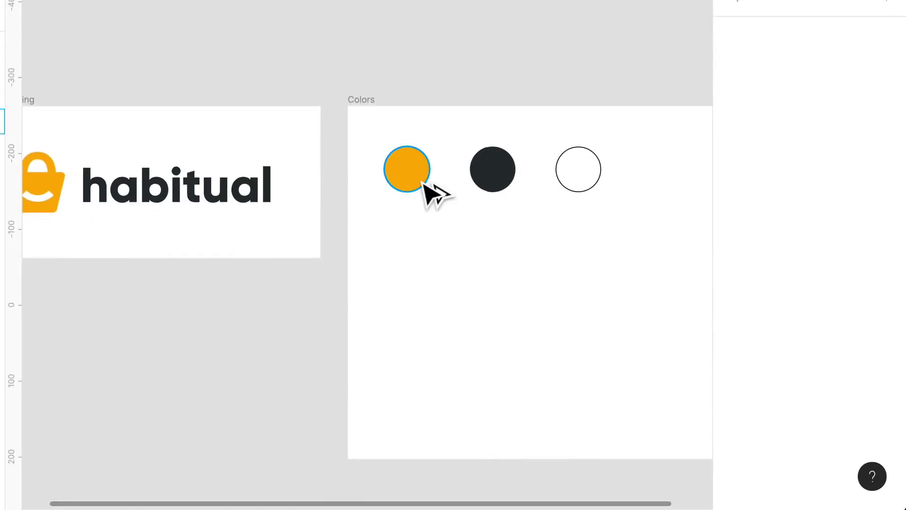
pyautogui.moveTo(424, 183); pyautogui.dragTo(415, 298)
pyautogui.click(858, 250)
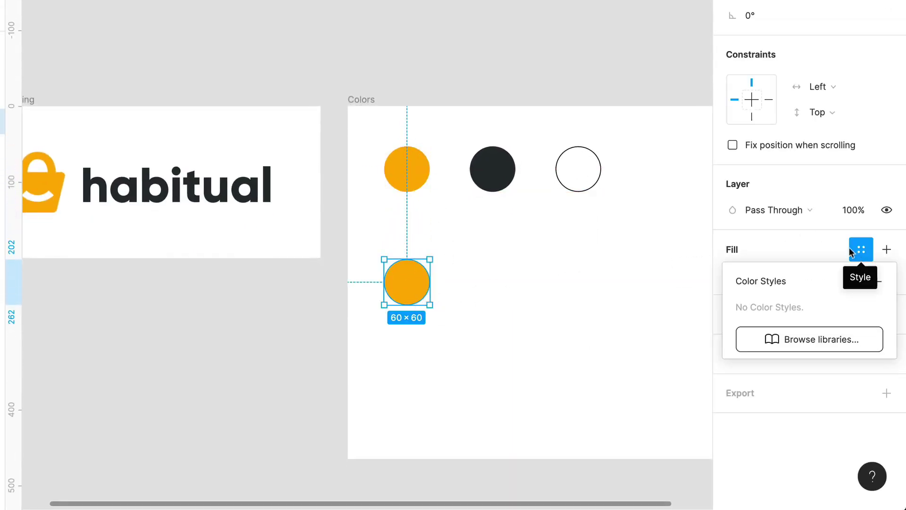
pyautogui.click(769, 260)
pyautogui.click(732, 275)
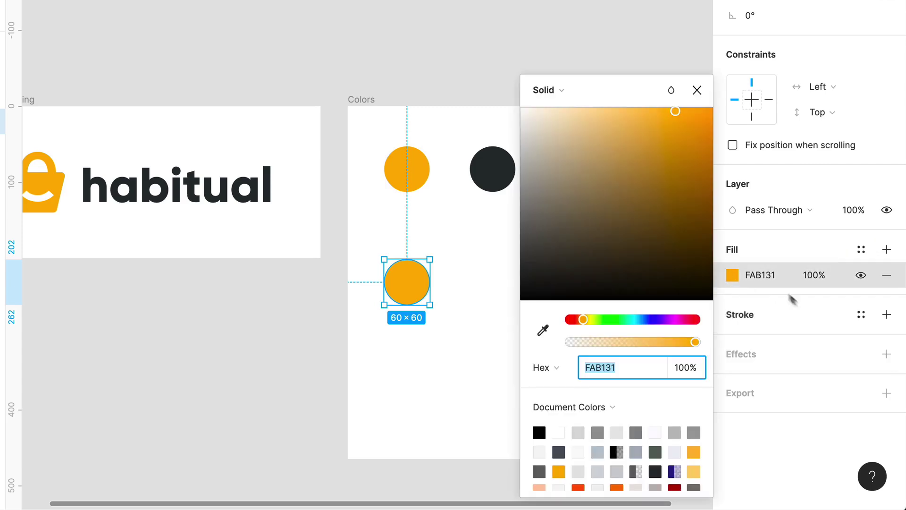
pyautogui.click(677, 179)
pyautogui.hotkey('ctrl', 'z')
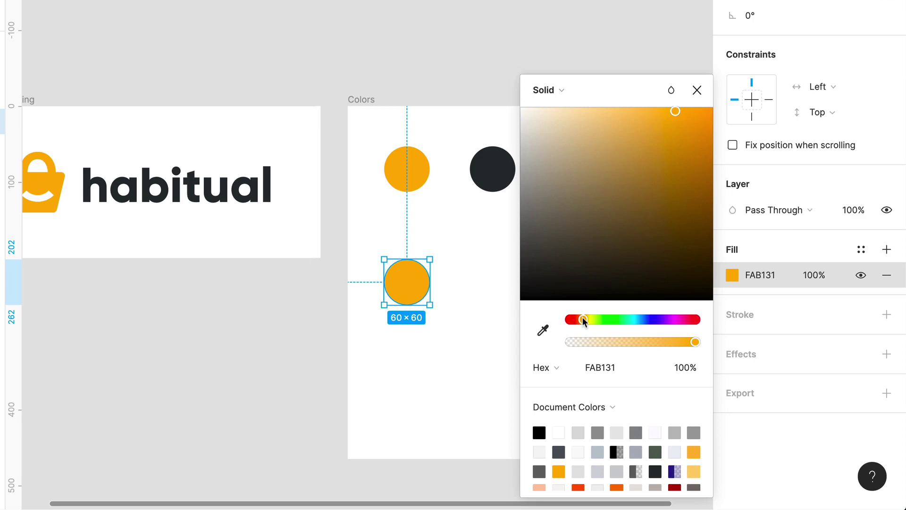
# Shift the copy's hue and shade until the fill is teal 6BBCB7.
pyautogui.moveTo(584, 318); pyautogui.dragTo(609, 321)
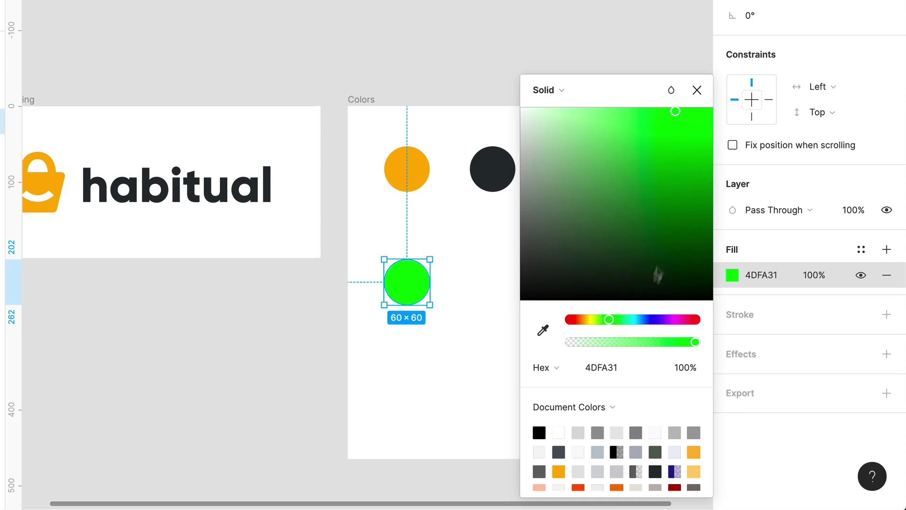
pyautogui.moveTo(673, 143); pyautogui.dragTo(688, 181)
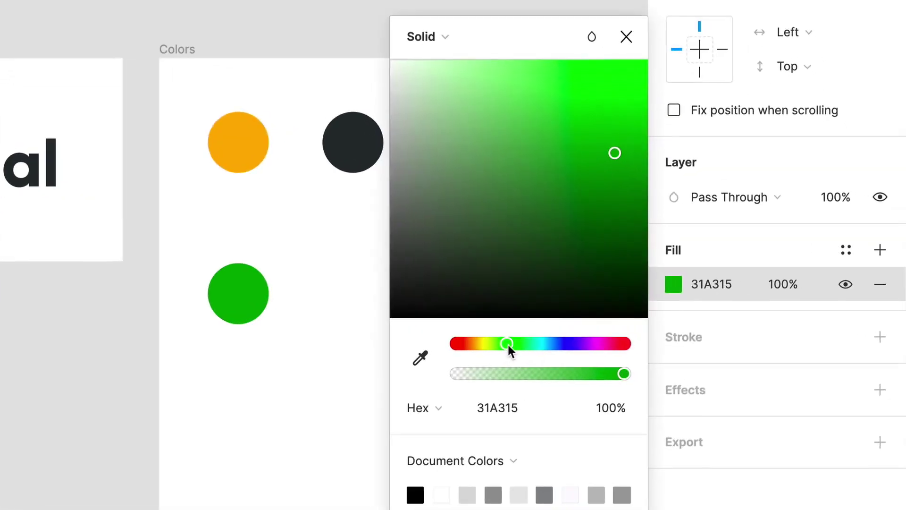
pyautogui.moveTo(608, 321); pyautogui.dragTo(619, 321)
pyautogui.moveTo(523, 344); pyautogui.dragTo(539, 344)
pyautogui.scroll(-1, 274, 209)
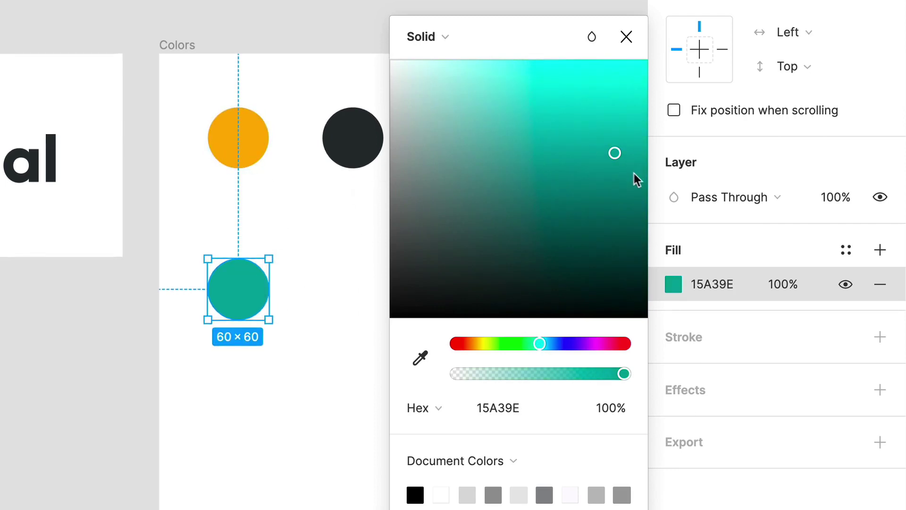
pyautogui.moveTo(614, 153); pyautogui.dragTo(527, 118)
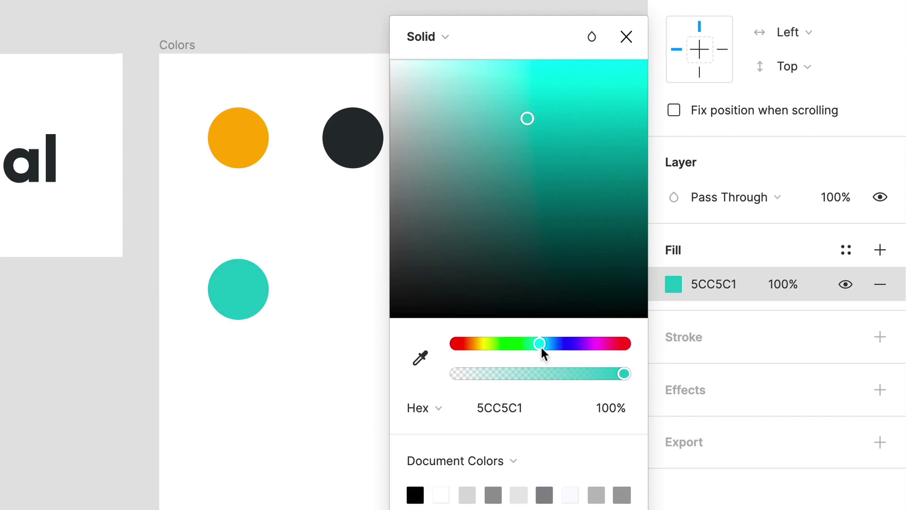
pyautogui.moveTo(542, 349); pyautogui.dragTo(539, 346)
pyautogui.moveTo(531, 134); pyautogui.dragTo(501, 134)
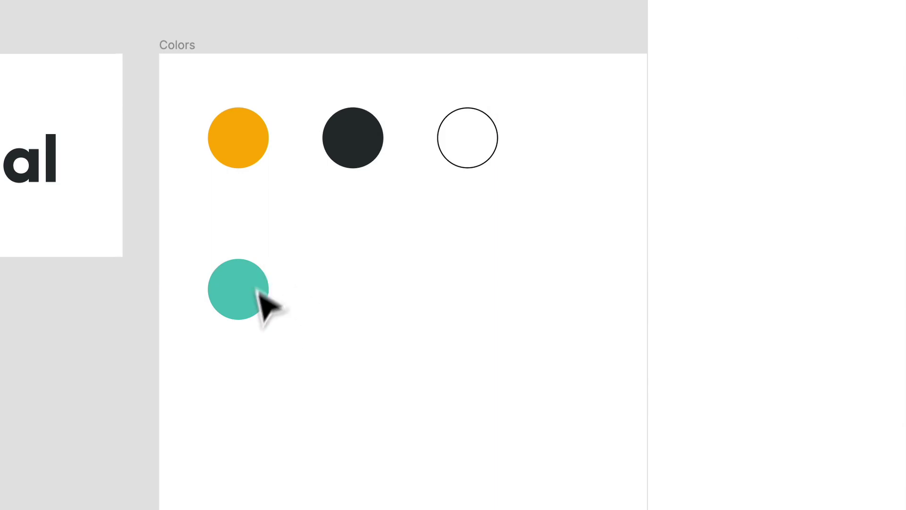
# Duplicate the teal circle below itself and recolour the copy bright red, DE3333.
pyautogui.moveTo(258, 306); pyautogui.dragTo(242, 472)
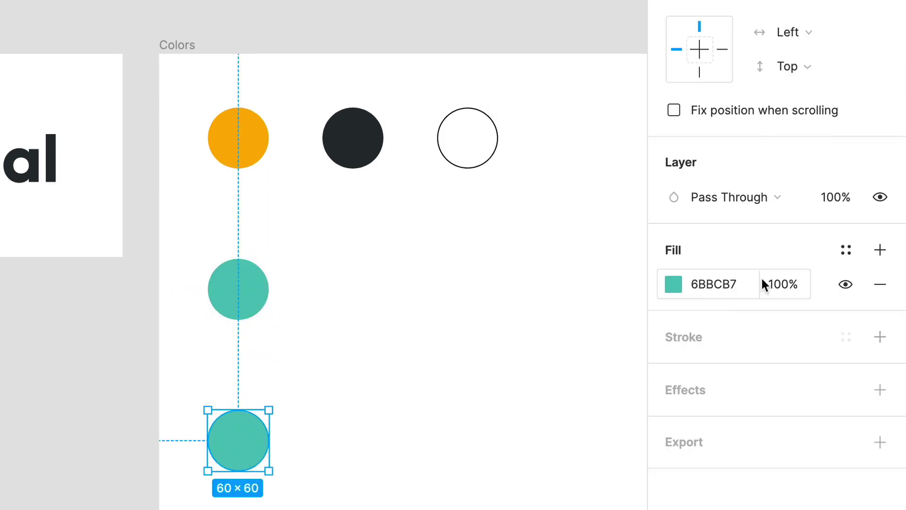
pyautogui.click(674, 285)
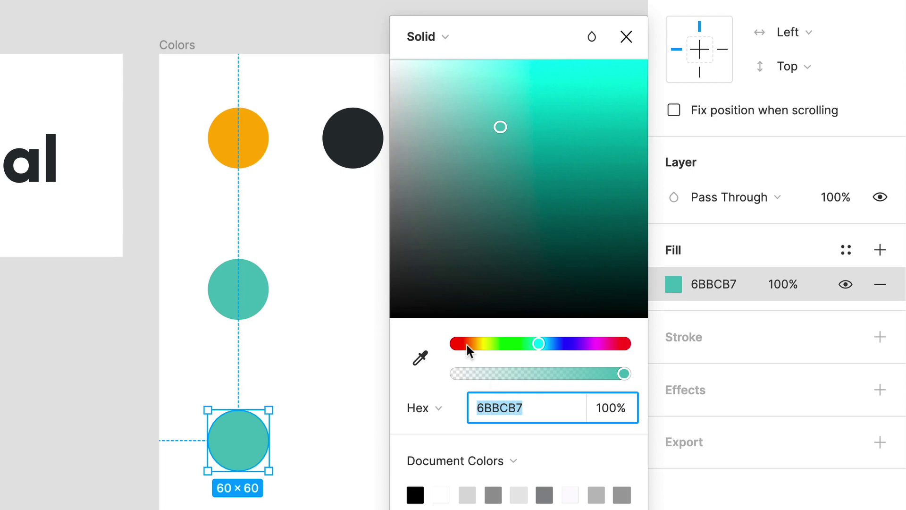
pyautogui.moveTo(467, 345); pyautogui.dragTo(458, 346)
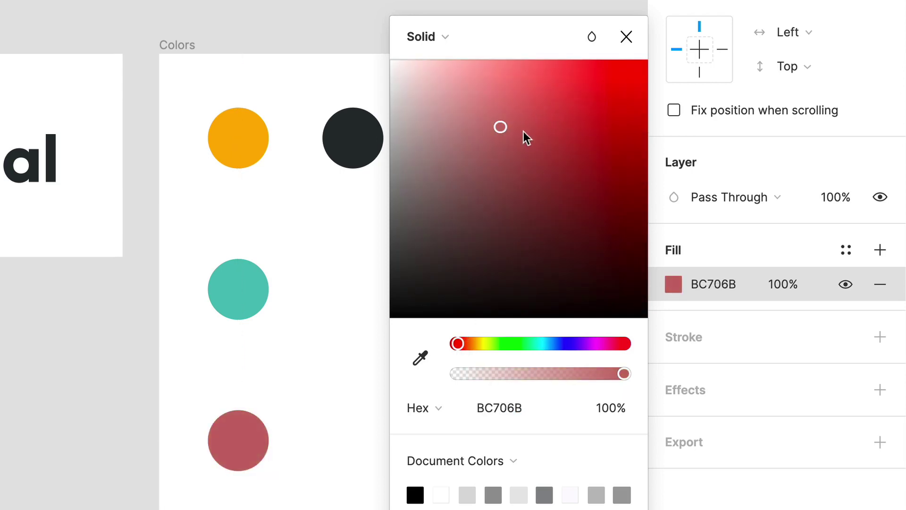
pyautogui.moveTo(523, 131)
pyautogui.mouseDown()
pyautogui.moveTo(567, 143)
pyautogui.moveTo(561, 98)
pyautogui.moveTo(583, 98)
pyautogui.mouseUp()
pyautogui.hotkey('ctrl', '+')
pyautogui.hscroll(-2, 331, 424)
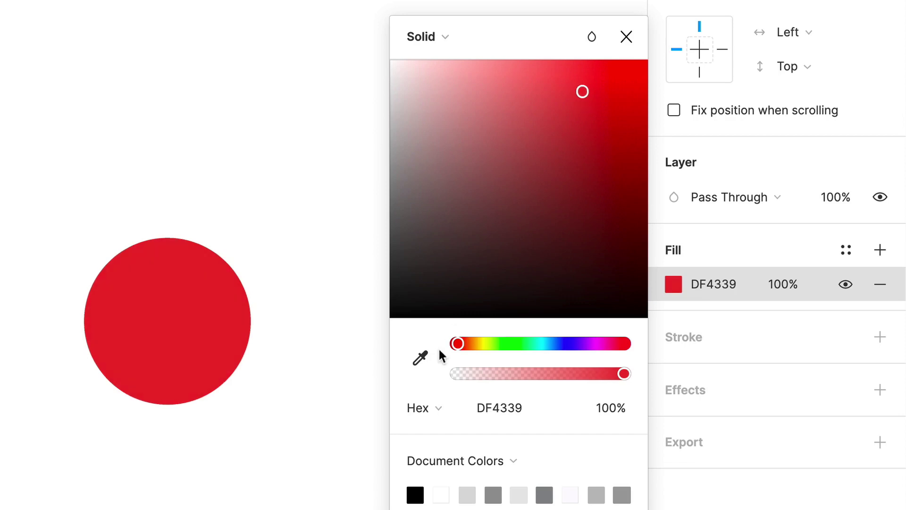
pyautogui.moveTo(458, 343); pyautogui.dragTo(441, 344)
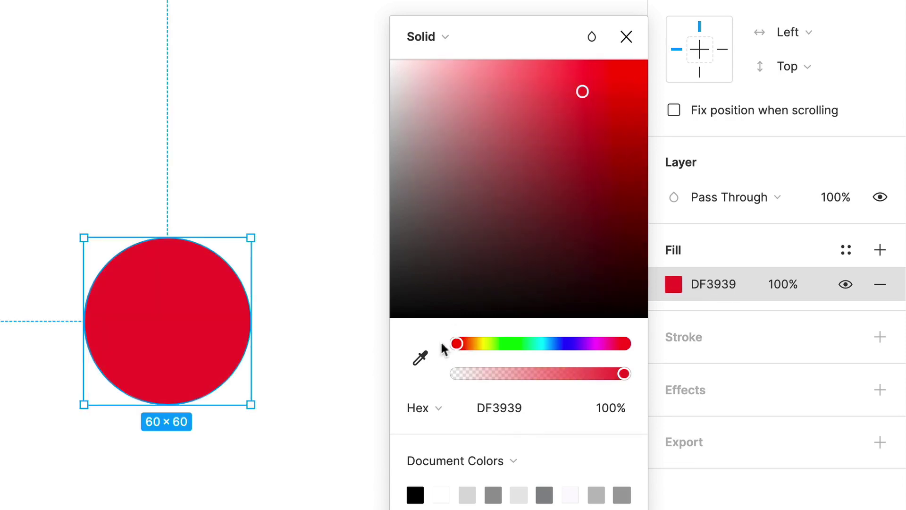
pyautogui.moveTo(581, 92)
pyautogui.mouseDown()
pyautogui.moveTo(606, 98)
pyautogui.moveTo(596, 98)
pyautogui.mouseUp()
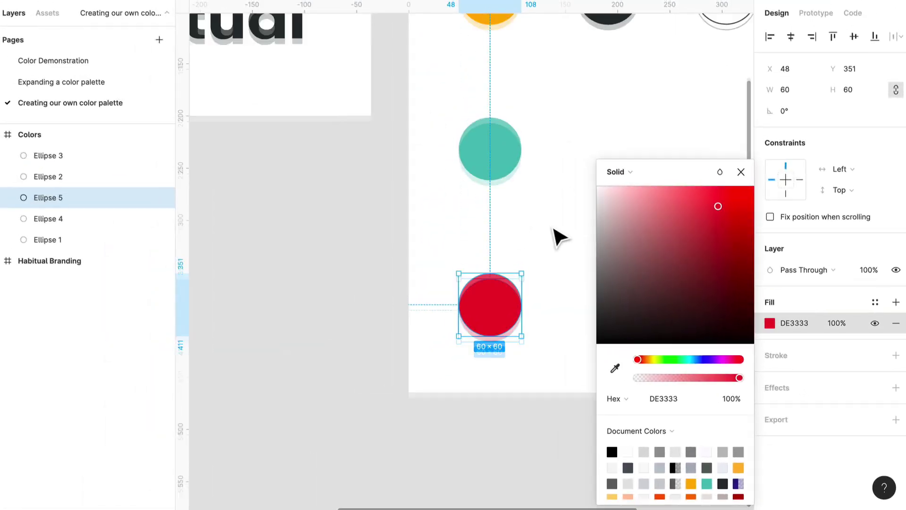
# Drag the Colors frame's bottom edge down to about 480 high.
pyautogui.scroll(3, 553, 227)
pyautogui.click(553, 212)
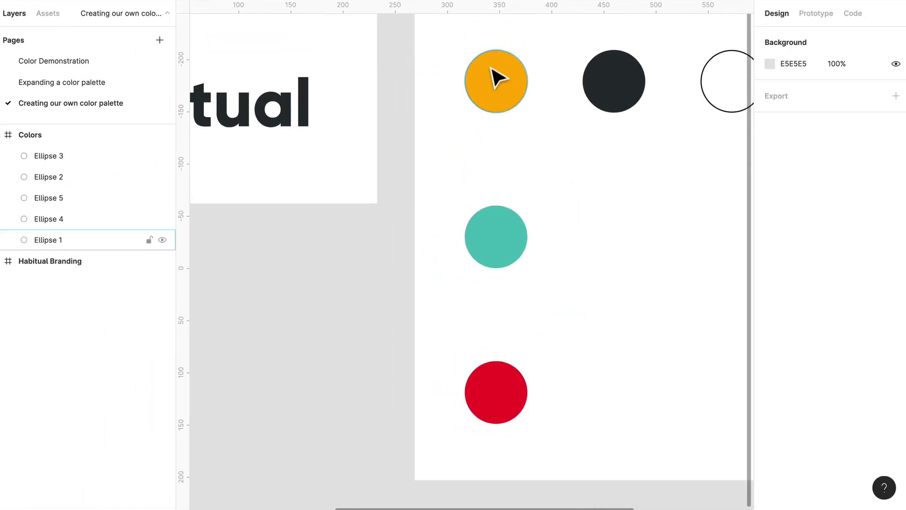
pyautogui.scroll(1, 567, 286)
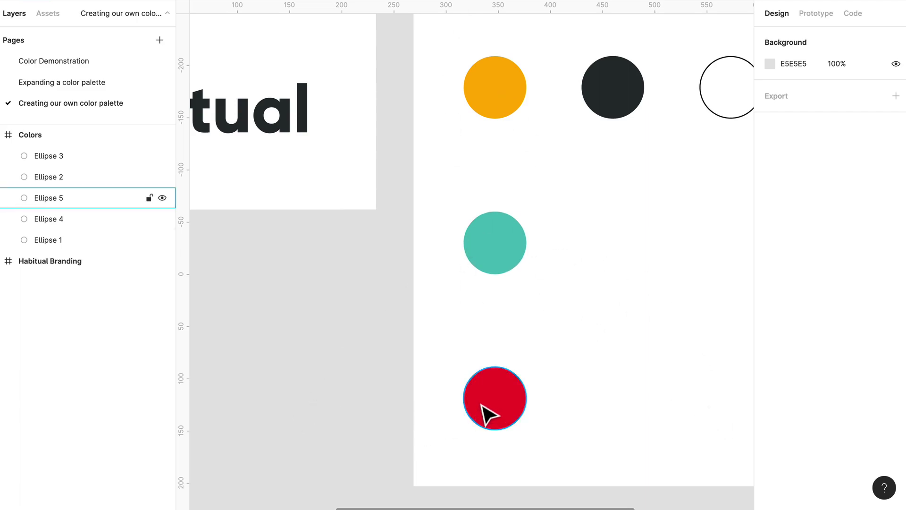
pyautogui.scroll(-3, 512, 219)
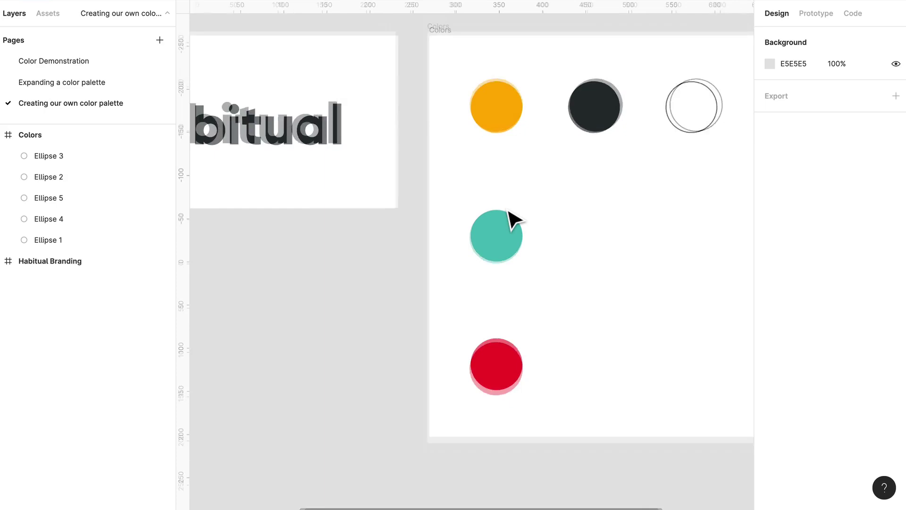
pyautogui.hscroll(1, 511, 218)
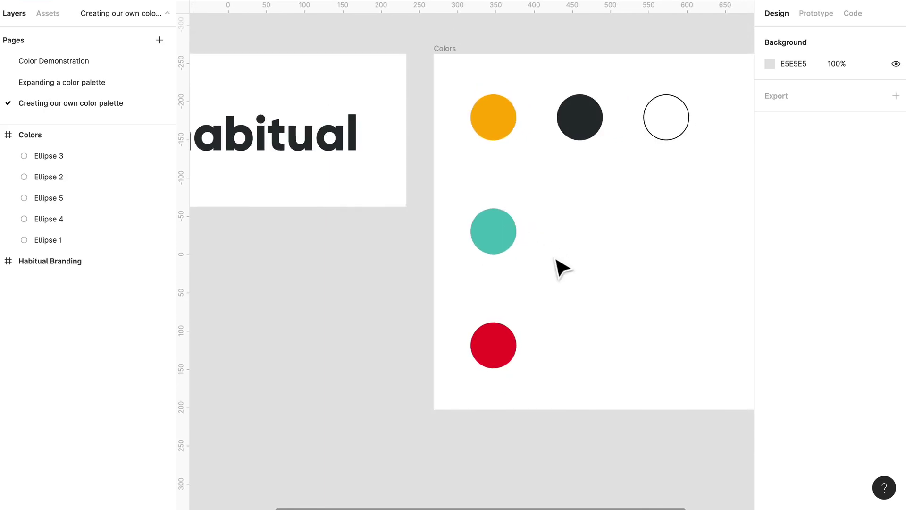
pyautogui.click(462, 73)
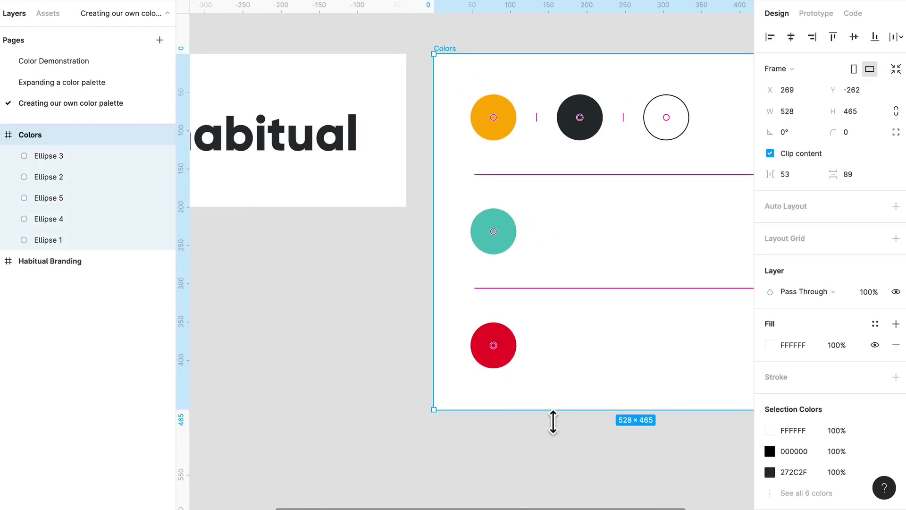
pyautogui.moveTo(554, 416); pyautogui.dragTo(552, 439)
pyautogui.click(593, 370)
pyautogui.hscroll(2, 593, 370)
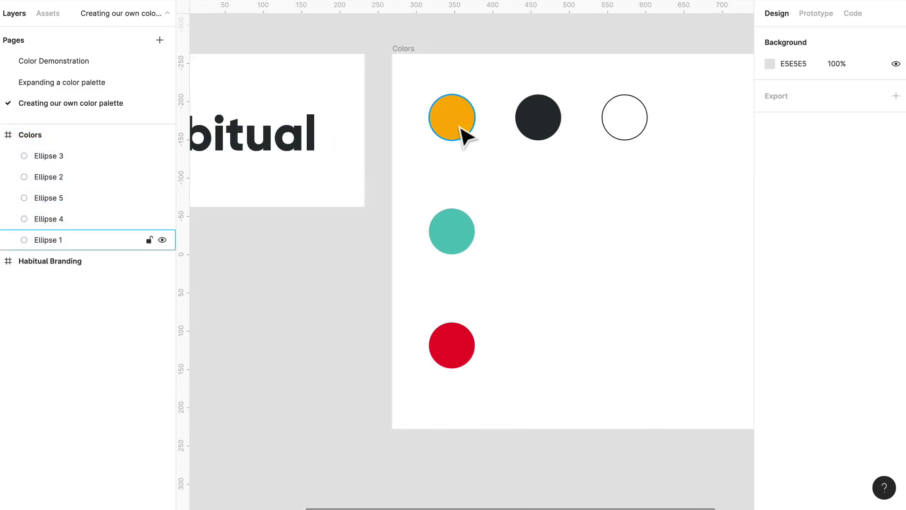
# Lighten the teal circle's fill slightly to 7FC1BD.
pyautogui.click(453, 237)
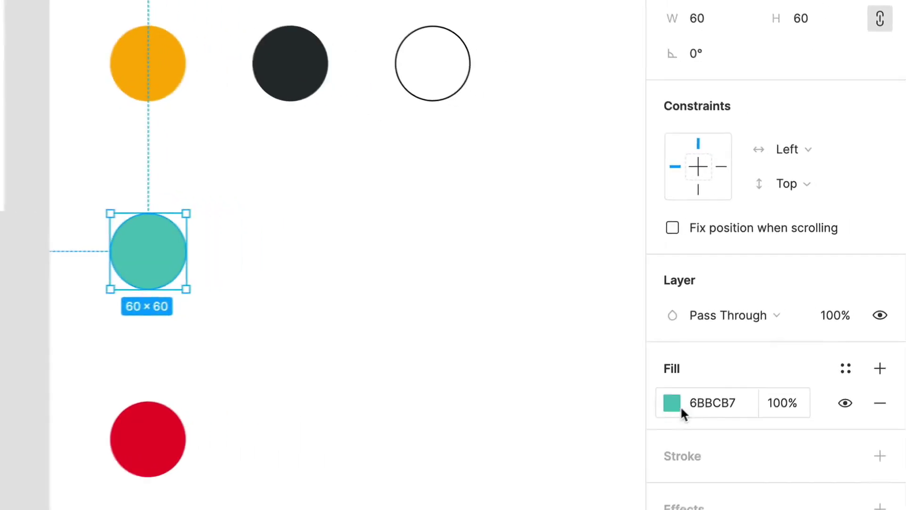
pyautogui.click(675, 404)
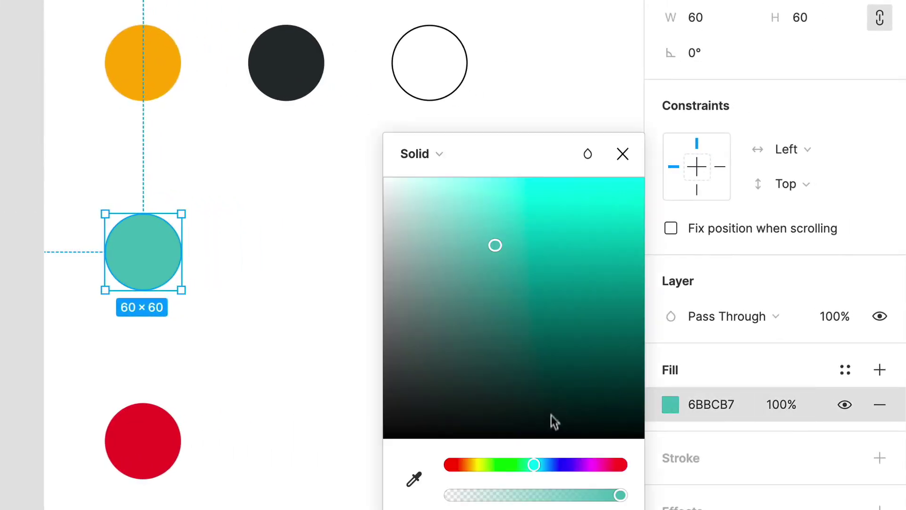
pyautogui.moveTo(495, 249); pyautogui.dragTo(483, 240)
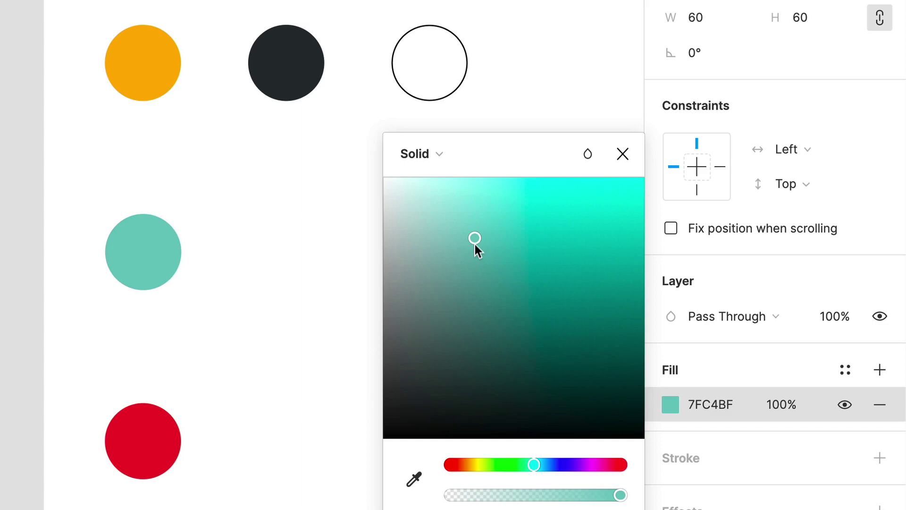
pyautogui.click(268, 293)
pyautogui.hscroll(-5, 268, 292)
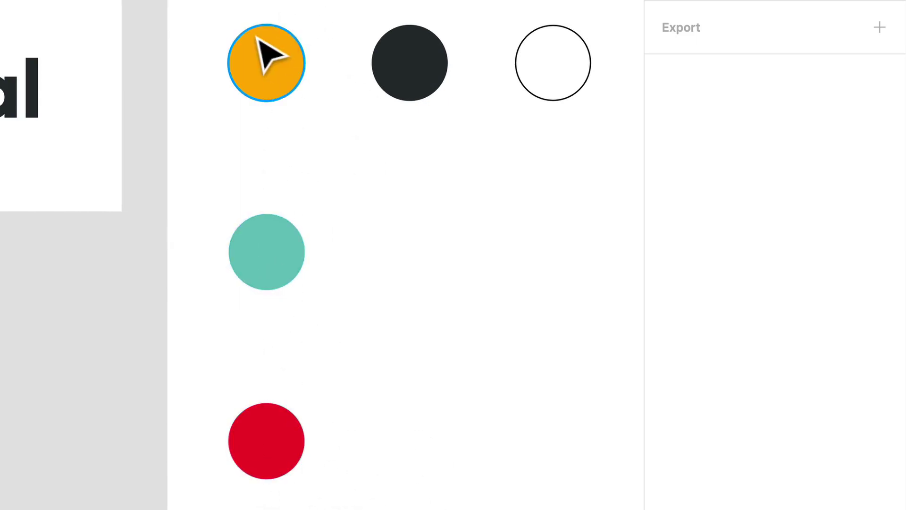
# Duplicate the orange circle below itself and shrink the copy to 38×38.
pyautogui.moveTo(274, 51); pyautogui.dragTo(268, 136)
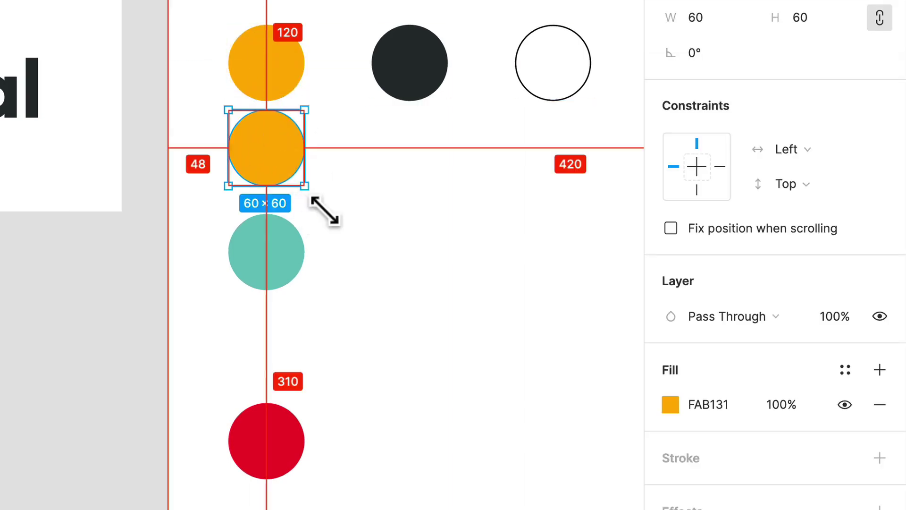
pyautogui.moveTo(324, 213); pyautogui.dragTo(291, 173)
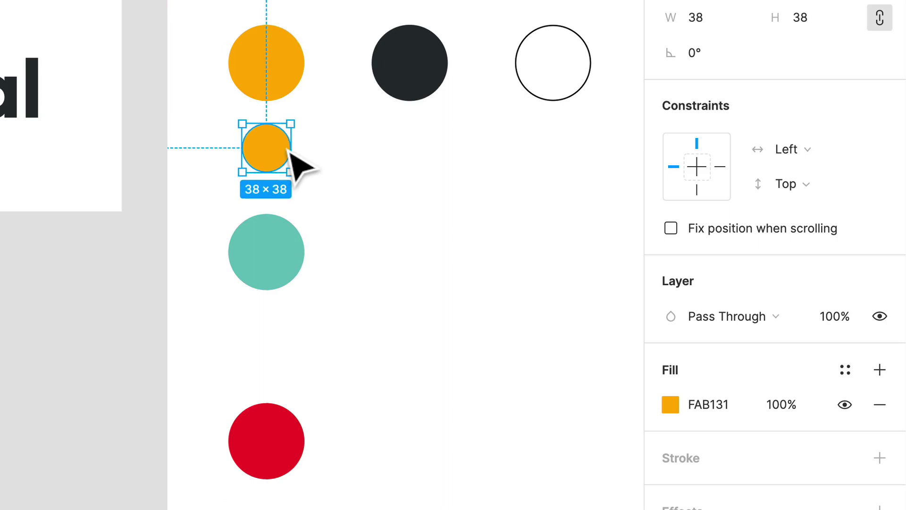
pyautogui.scroll(5, 274, 160)
pyautogui.scroll(-3, 283, 174)
pyautogui.hscroll(3, 465, 176)
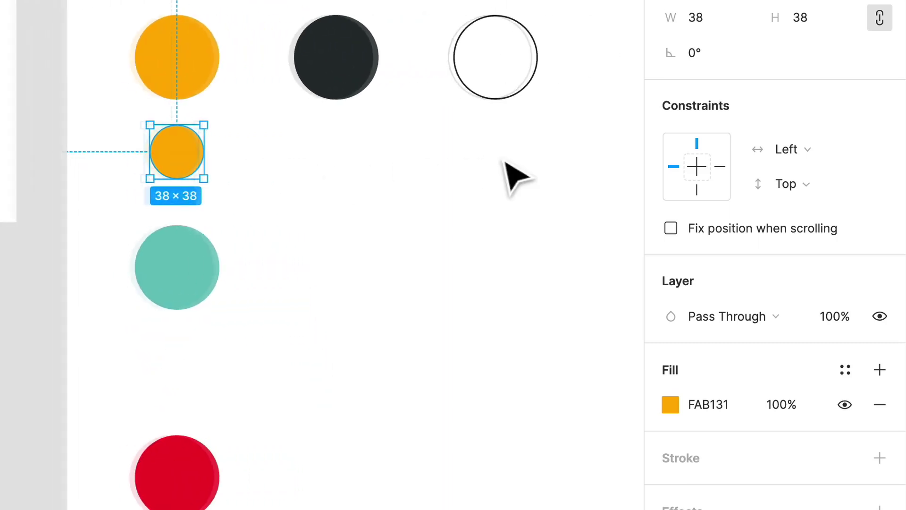
pyautogui.scroll(-2, 509, 176)
pyautogui.hscroll(3, 510, 176)
pyautogui.click(156, 14)
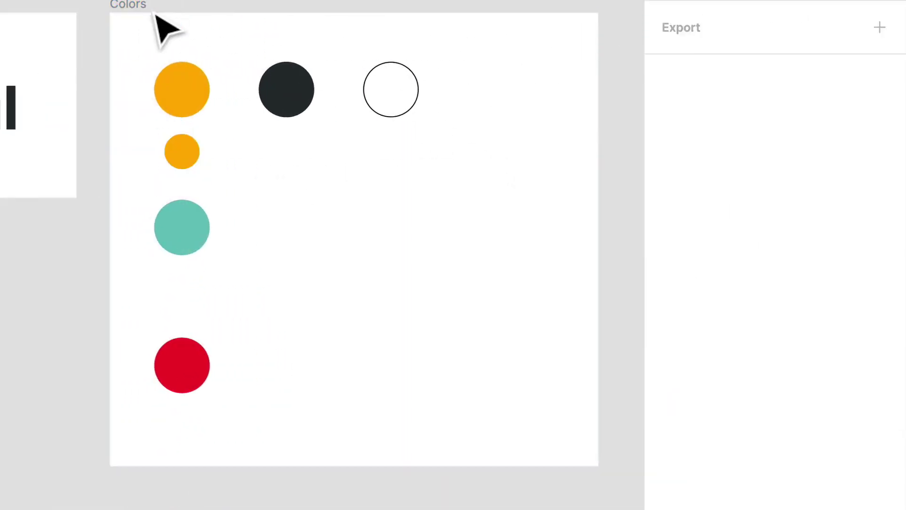
# Widen the Colors frame from 528 to 680.
pyautogui.click(129, 4)
pyautogui.hscroll(5, 435, 111)
pyautogui.moveTo(486, 151); pyautogui.dragTo(647, 162)
pyautogui.click(425, 187)
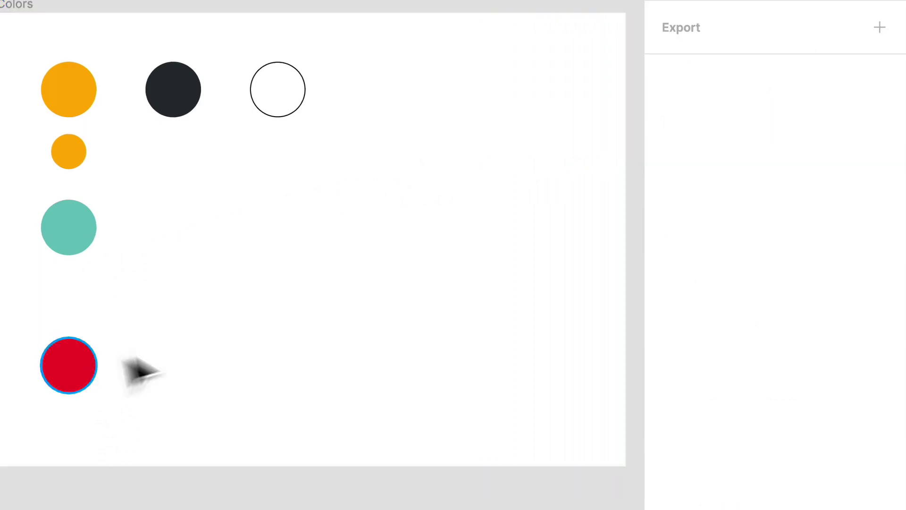
# Move the red circle beside the teal one and lower the pair together.
pyautogui.moveTo(86, 360); pyautogui.dragTo(192, 223)
pyautogui.moveTo(291, 289); pyautogui.dragTo(89, 289)
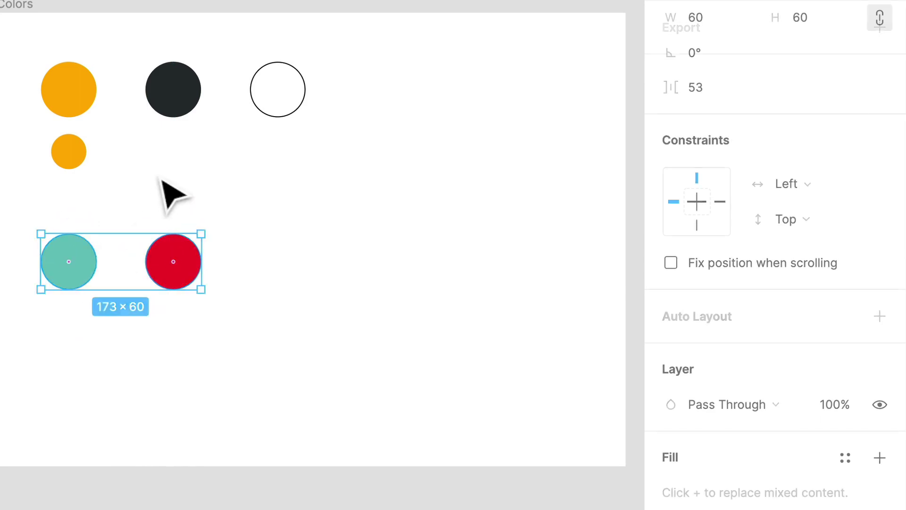
pyautogui.click(167, 187)
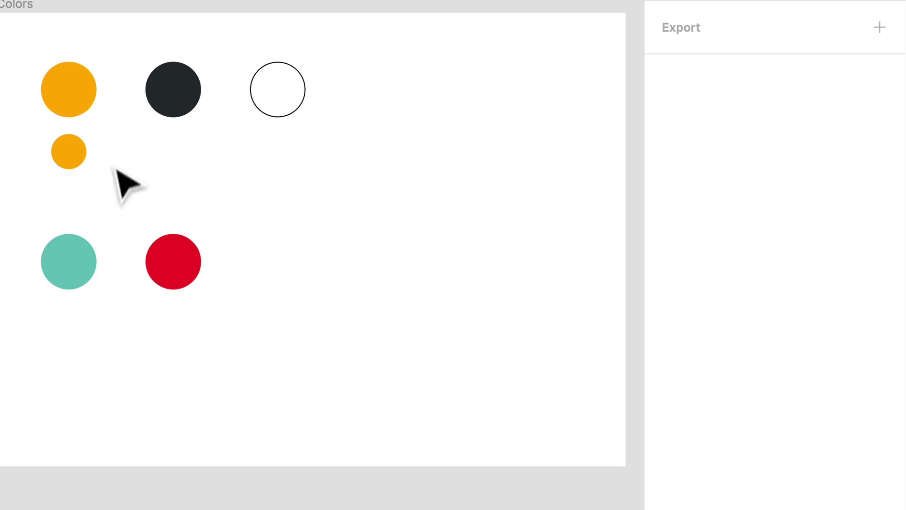
pyautogui.moveTo(237, 323); pyautogui.dragTo(95, 308)
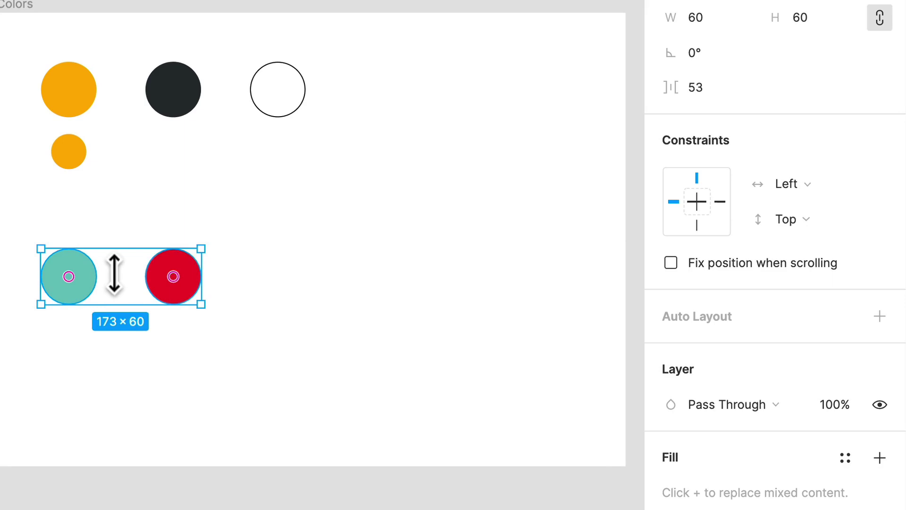
pyautogui.click(152, 210)
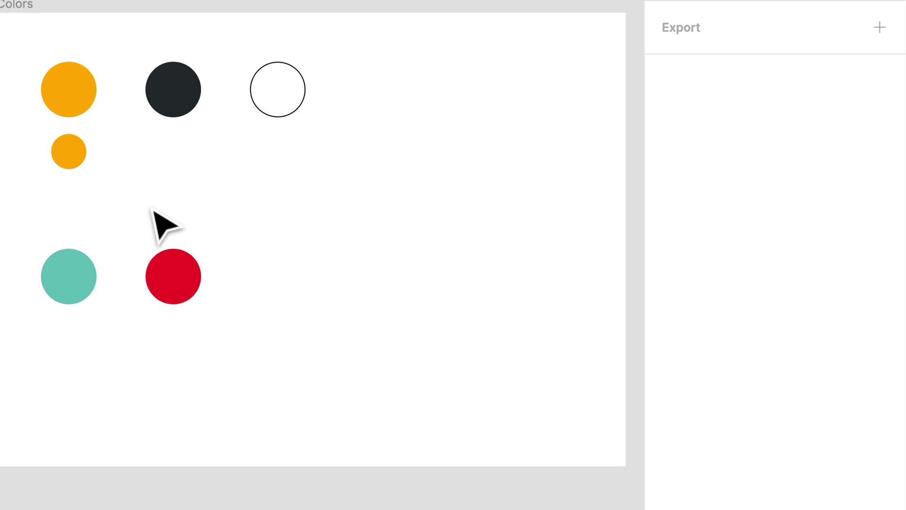
pyautogui.scroll(1, 152, 209)
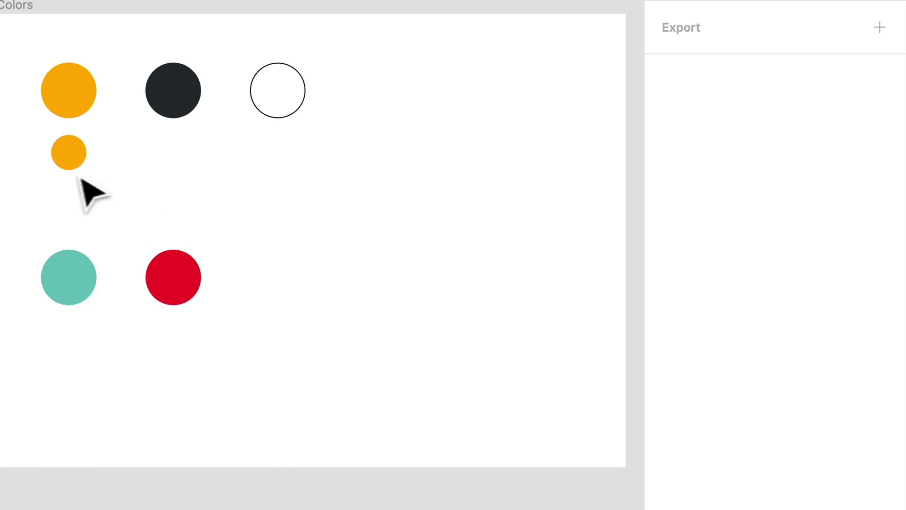
pyautogui.hscroll(-5, 101, 137)
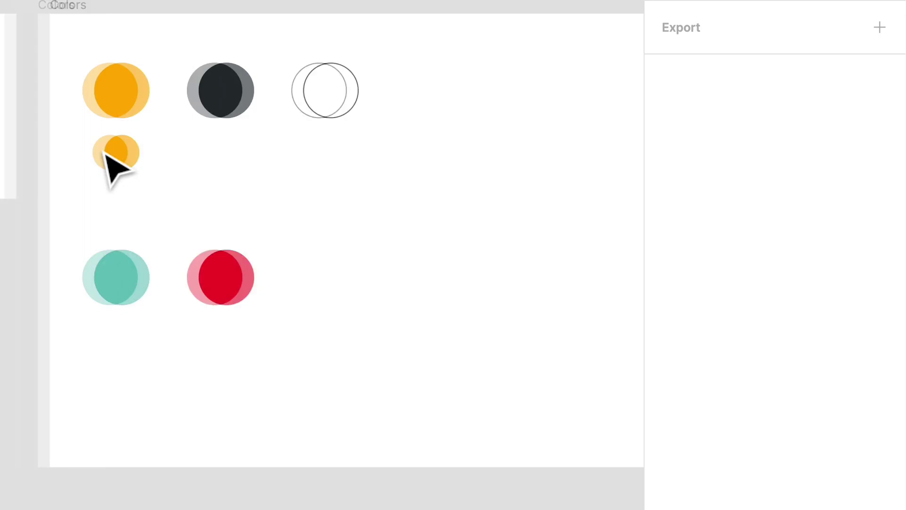
pyautogui.moveTo(139, 57); pyautogui.dragTo(185, 68)
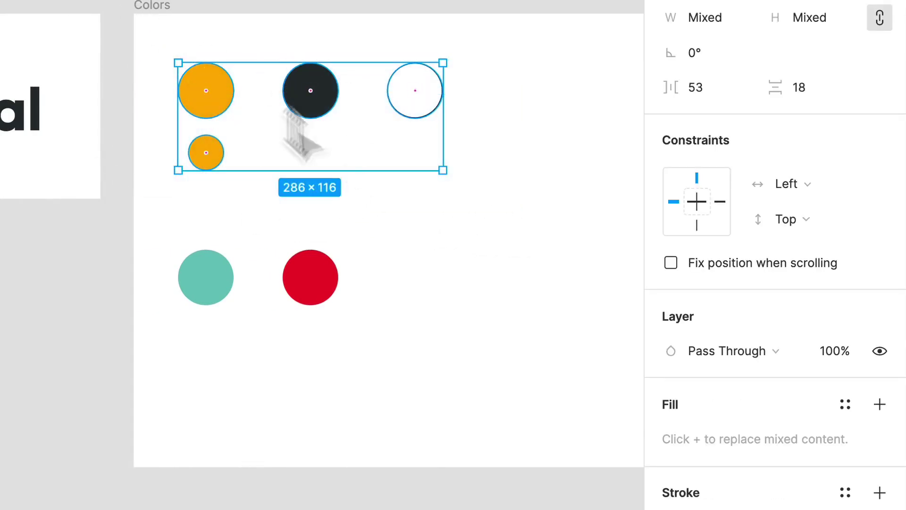
pyautogui.click(486, 295)
pyautogui.moveTo(414, 347); pyautogui.dragTo(465, 422)
pyautogui.click(170, 235)
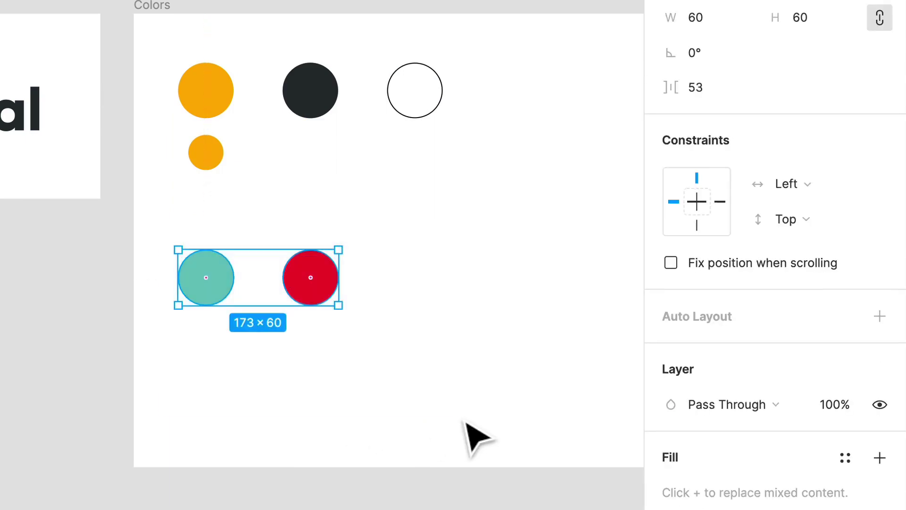
pyautogui.click(399, 227)
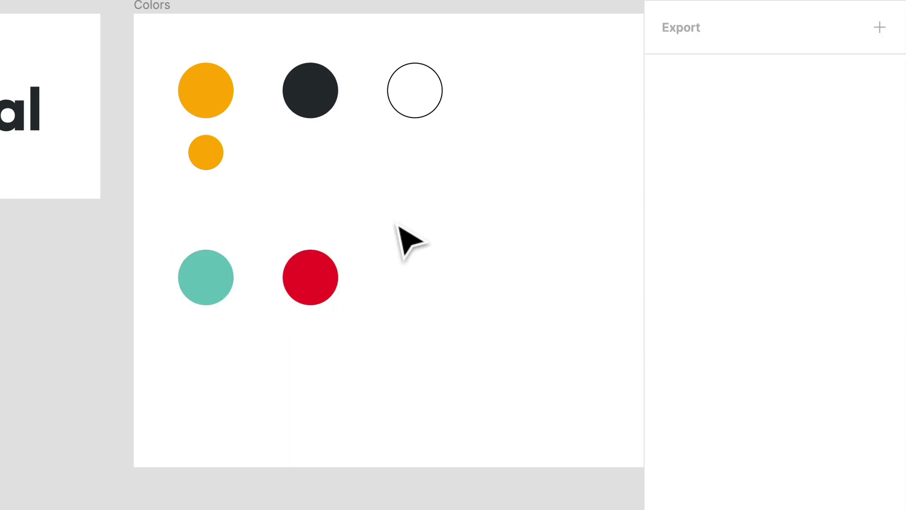
pyautogui.scroll(5, 226, 227)
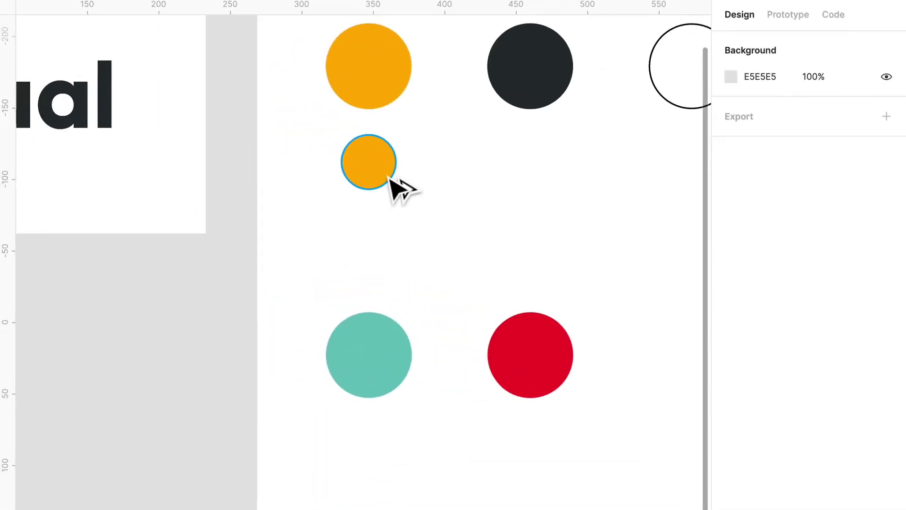
# Add two more small orange copies in a column, moving teal and red further down.
pyautogui.moveTo(218, 161); pyautogui.dragTo(219, 178)
pyautogui.moveTo(390, 203); pyautogui.dragTo(390, 256)
pyautogui.moveTo(588, 427); pyautogui.dragTo(399, 489)
pyautogui.click(449, 333)
pyautogui.moveTo(376, 265); pyautogui.dragTo(373, 346)
pyautogui.click(516, 237)
# Set the three lower small orange circles to 75%, 50% and 25% fill opacity.
pyautogui.click(391, 176)
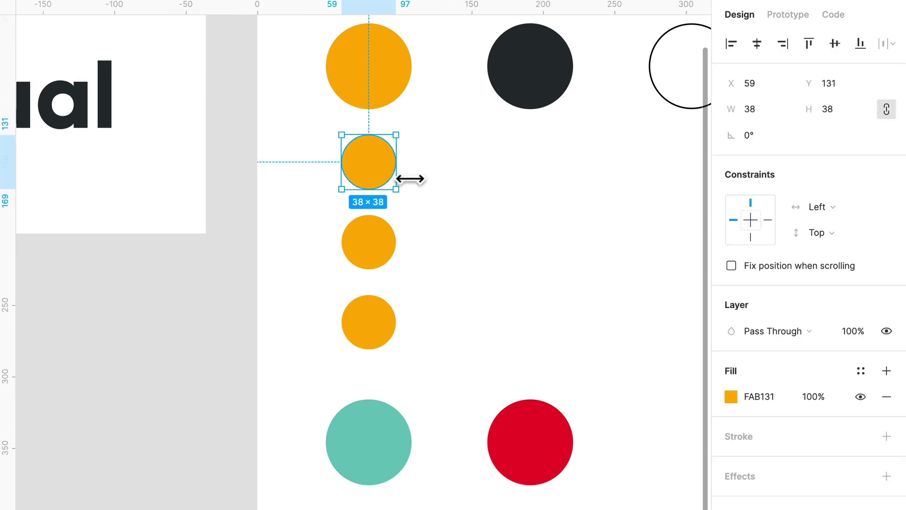
pyautogui.click(816, 399)
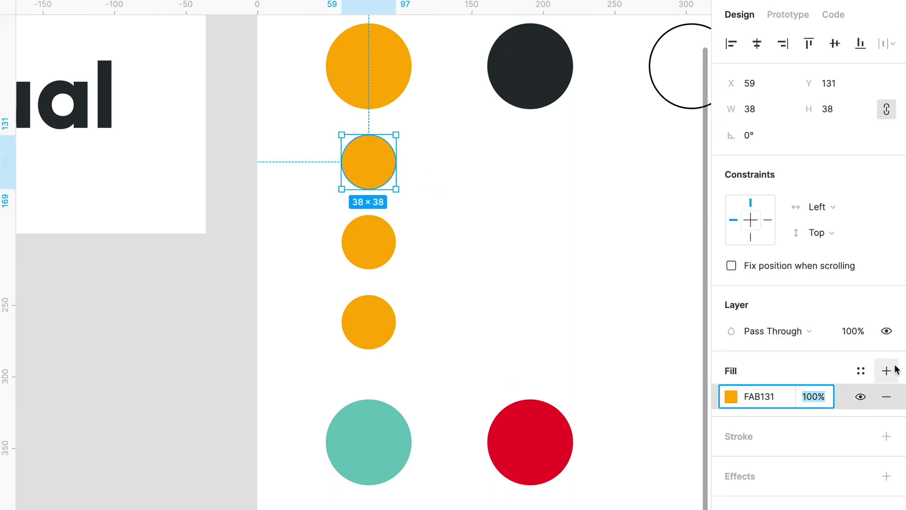
pyautogui.press('Return')
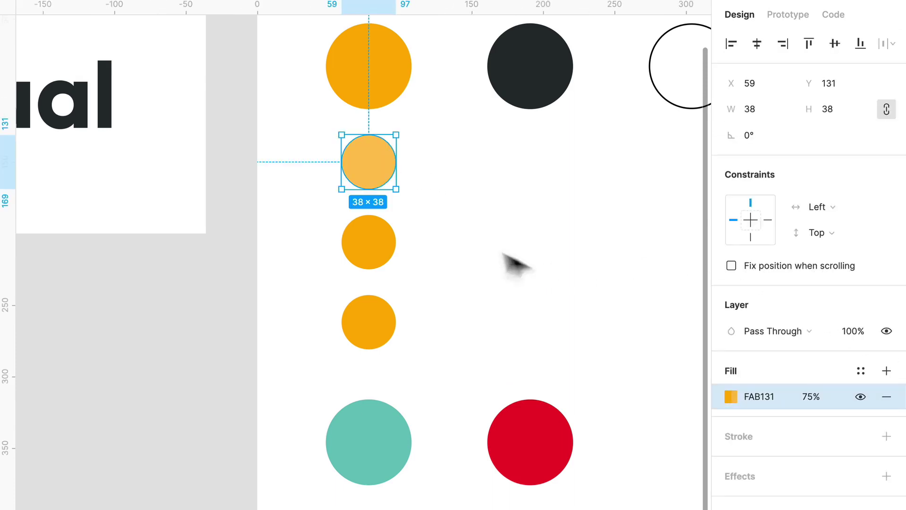
pyautogui.click(384, 257)
pyautogui.click(811, 397)
pyautogui.write('50')
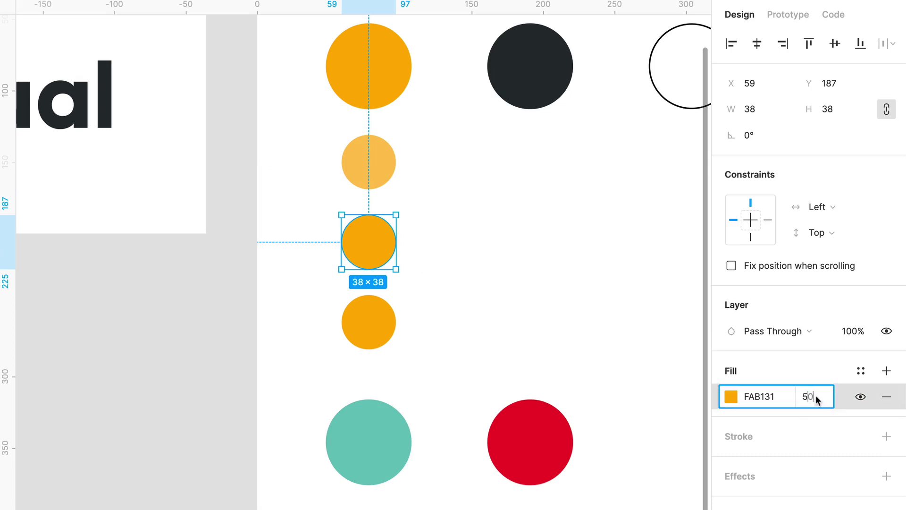
pyautogui.press('Return')
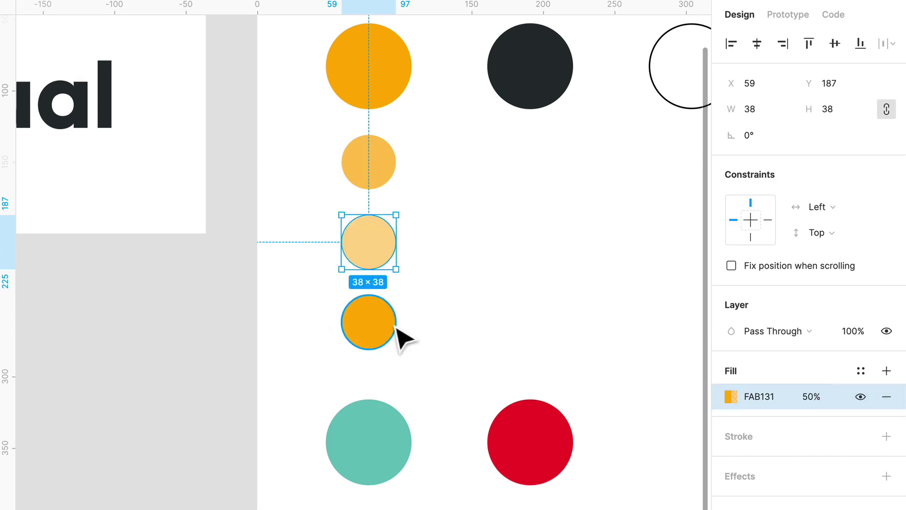
pyautogui.click(392, 331)
pyautogui.click(809, 395)
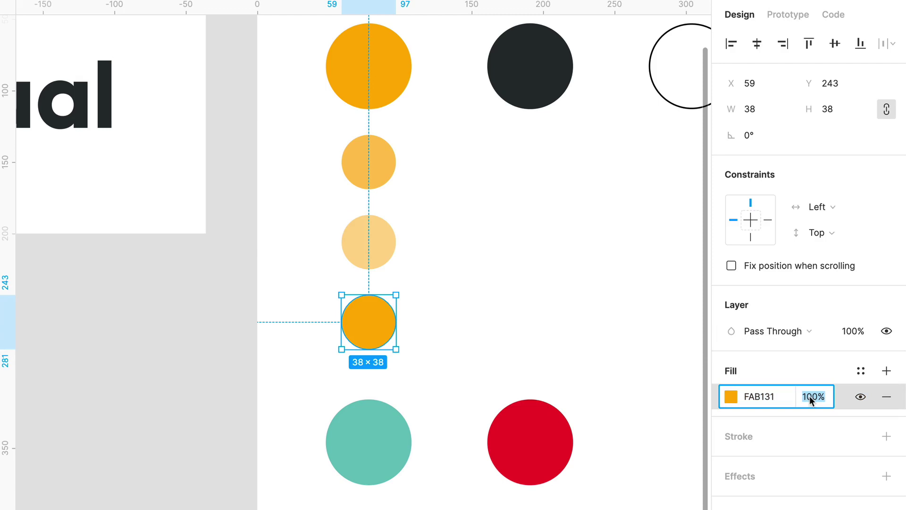
pyautogui.write('25')
pyautogui.press('Return')
pyautogui.click(476, 165)
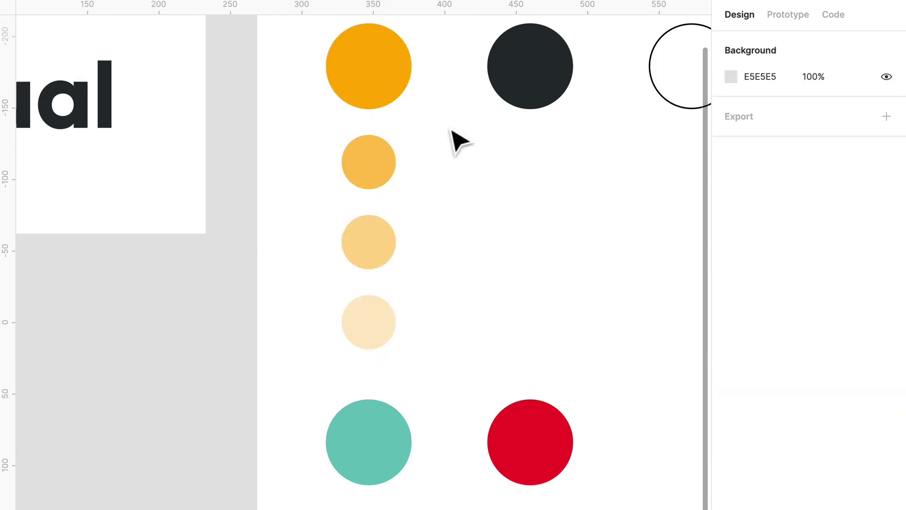
pyautogui.scroll(-3, 458, 147)
pyautogui.scroll(-3, 494, 211)
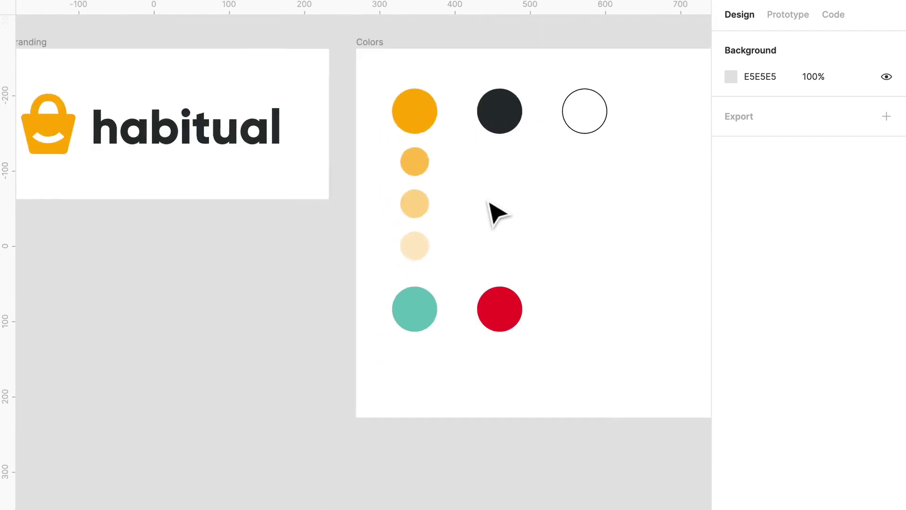
# Make the Colors frame taller to fit more swatches.
pyautogui.click(376, 44)
pyautogui.moveTo(540, 418); pyautogui.dragTo(540, 509)
pyautogui.press('Escape')
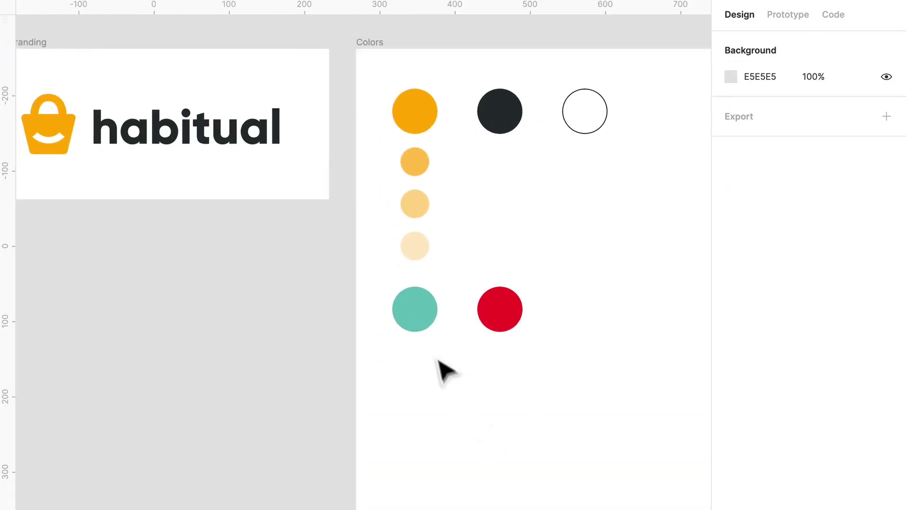
pyautogui.scroll(3, 431, 379)
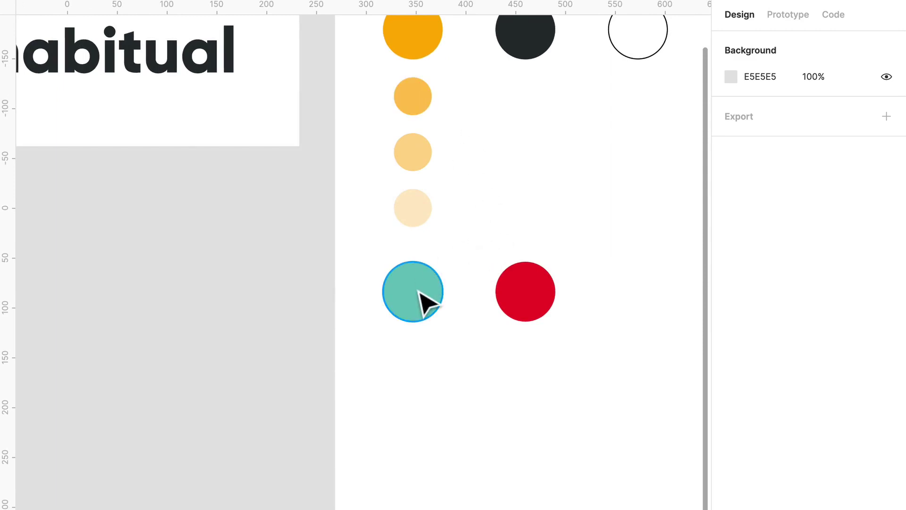
# Duplicate the teal circle, shrink the copy to 38×38 and center it below.
pyautogui.keyDown('alt'); pyautogui.moveTo(423, 300); pyautogui.dragTo(422, 377); pyautogui.keyUp('alt')
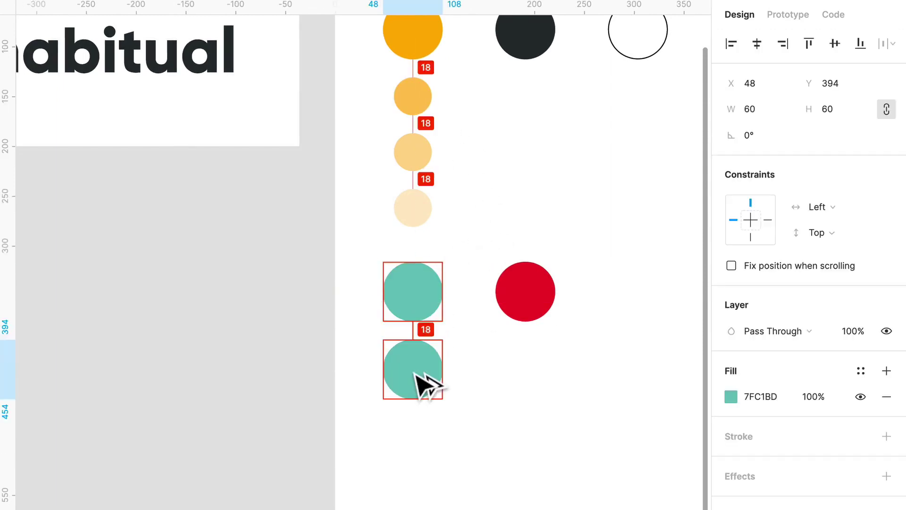
pyautogui.click(427, 113)
pyautogui.click(410, 366)
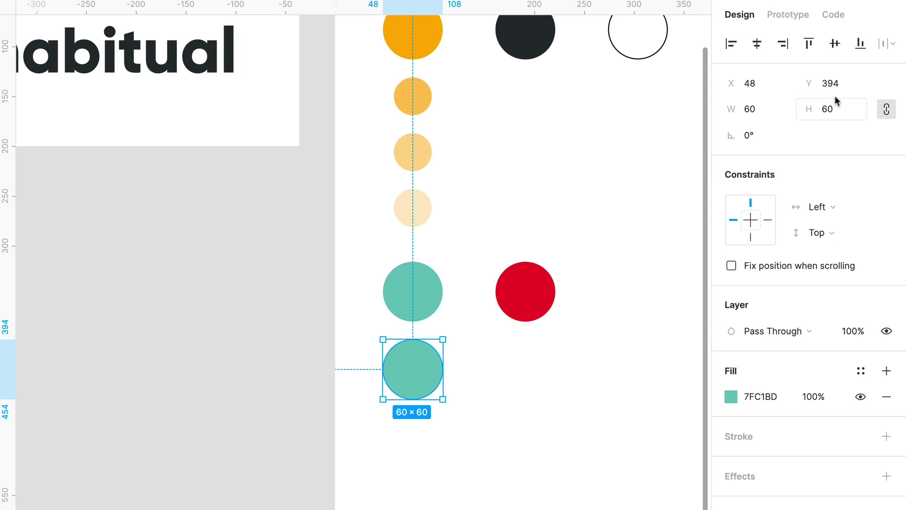
pyautogui.click(842, 106)
pyautogui.write('38')
pyautogui.press('Return')
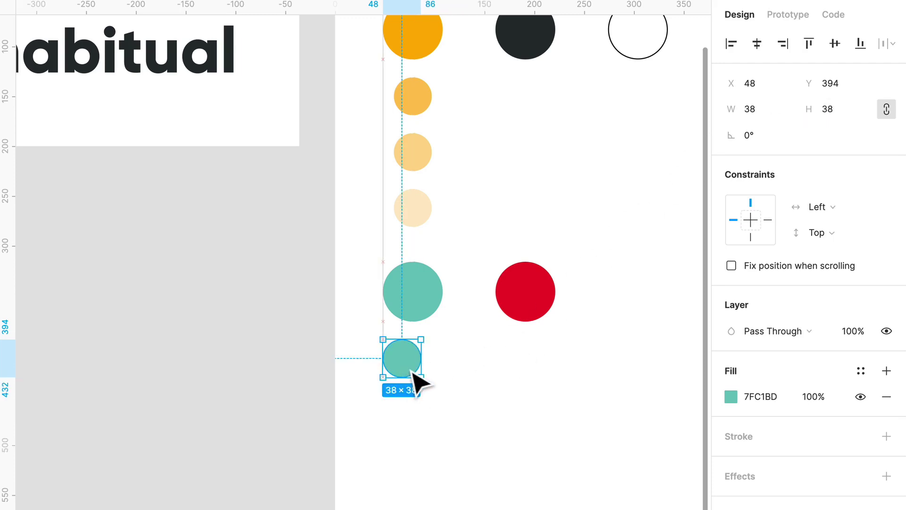
pyautogui.moveTo(412, 371); pyautogui.dragTo(414, 481)
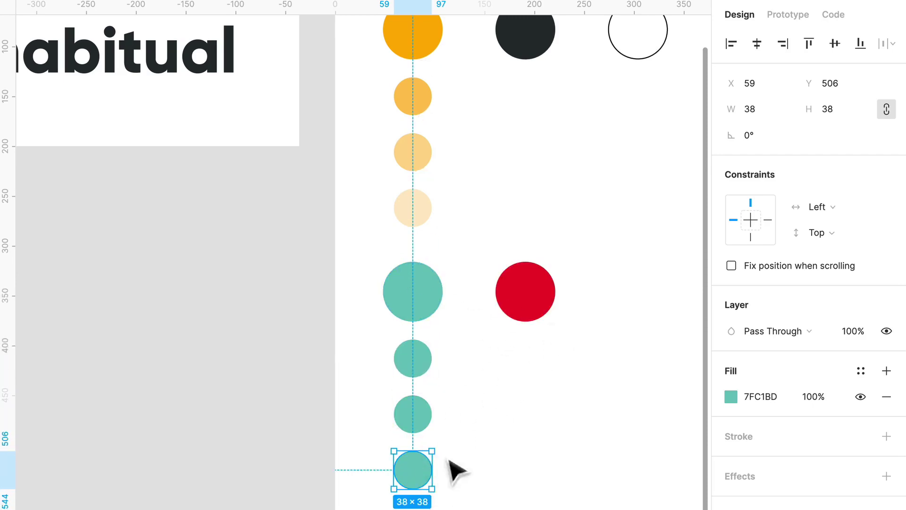
pyautogui.click(481, 496)
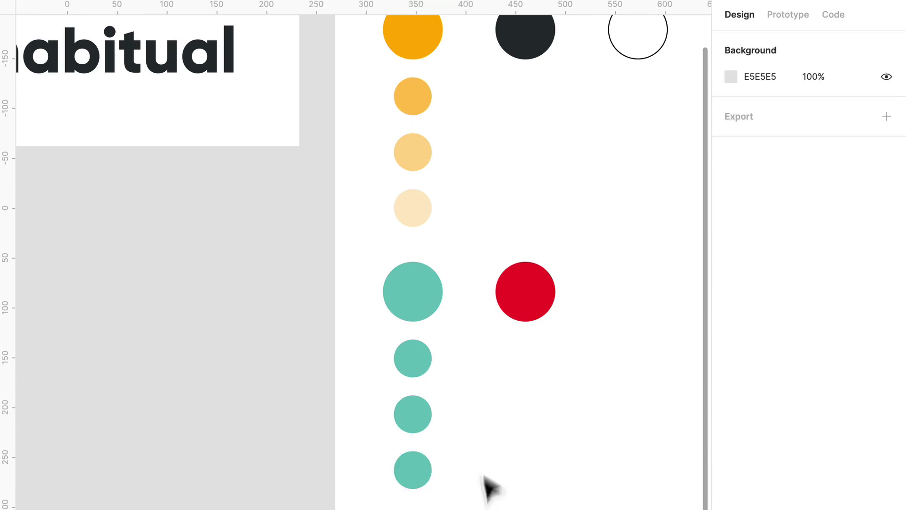
# Set the three small teal tints to 75%, 50% and 25% fill opacity.
pyautogui.click(420, 363)
pyautogui.click(813, 396)
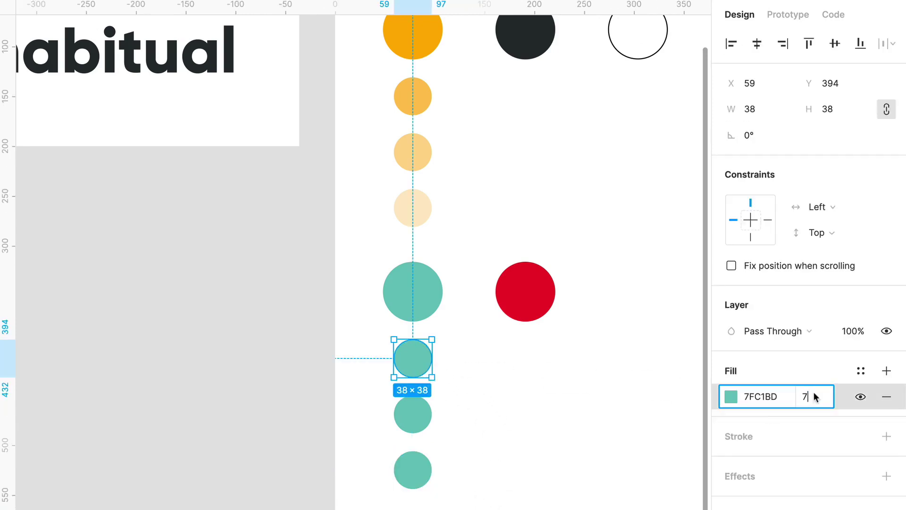
pyautogui.write('75')
pyautogui.click(418, 415)
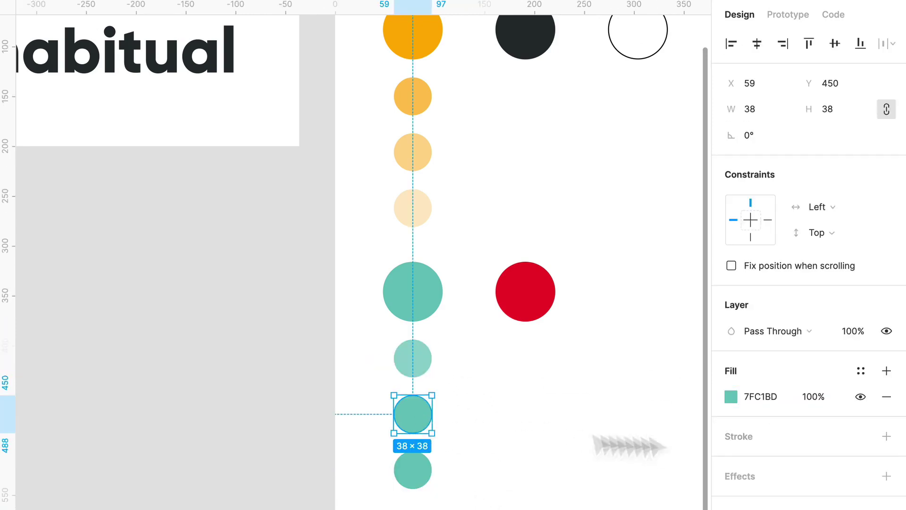
pyautogui.click(813, 396)
pyautogui.write('50')
pyautogui.press('Return')
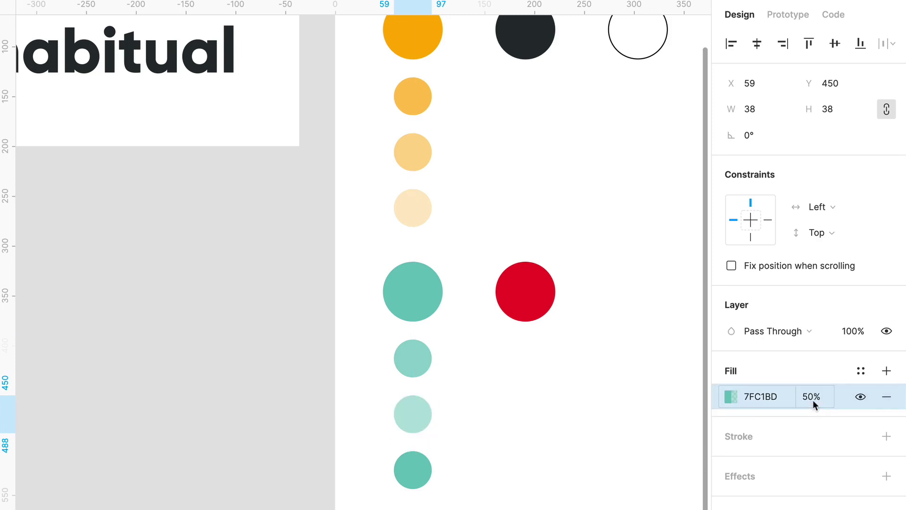
pyautogui.click(413, 469)
pyautogui.click(816, 405)
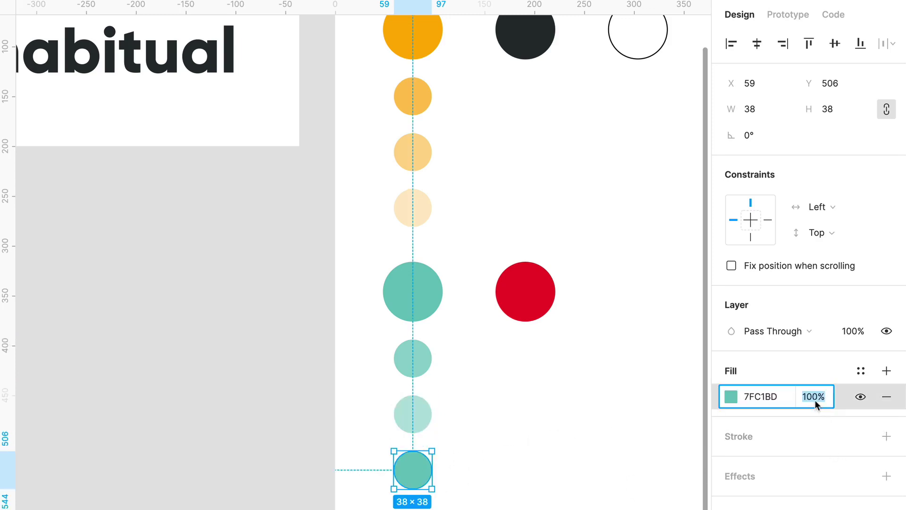
pyautogui.write('25')
pyautogui.press('Return')
pyautogui.click(538, 385)
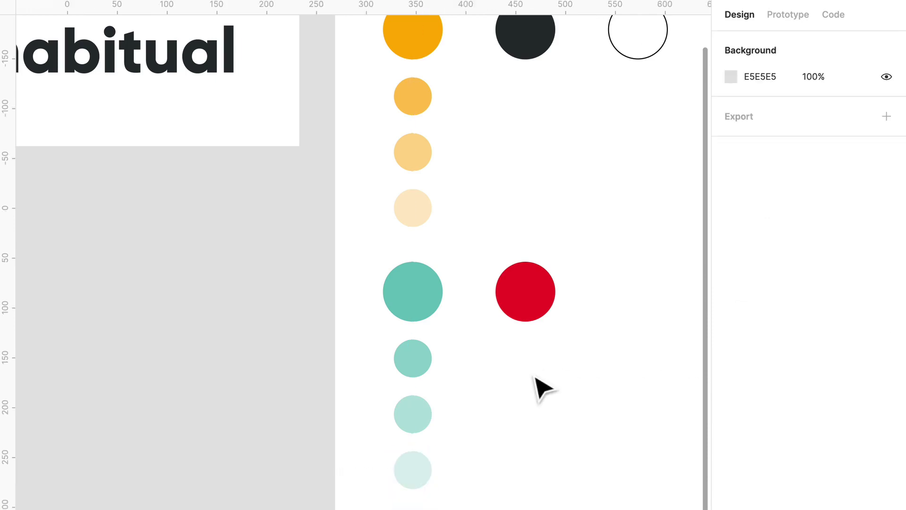
# Recolour the three copied small circles under the red swatch with its red fill.
pyautogui.hscroll(2, 585, 373)
pyautogui.scroll(1, 586, 373)
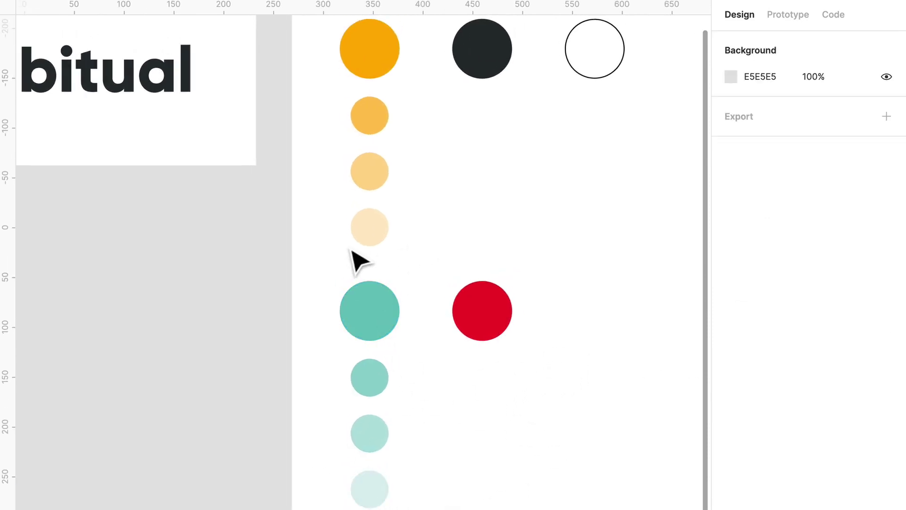
pyautogui.click(487, 330)
pyautogui.moveTo(486, 330); pyautogui.dragTo(485, 381)
pyautogui.hotkey('ctrl', 'z')
pyautogui.moveTo(441, 507); pyautogui.dragTo(526, 326)
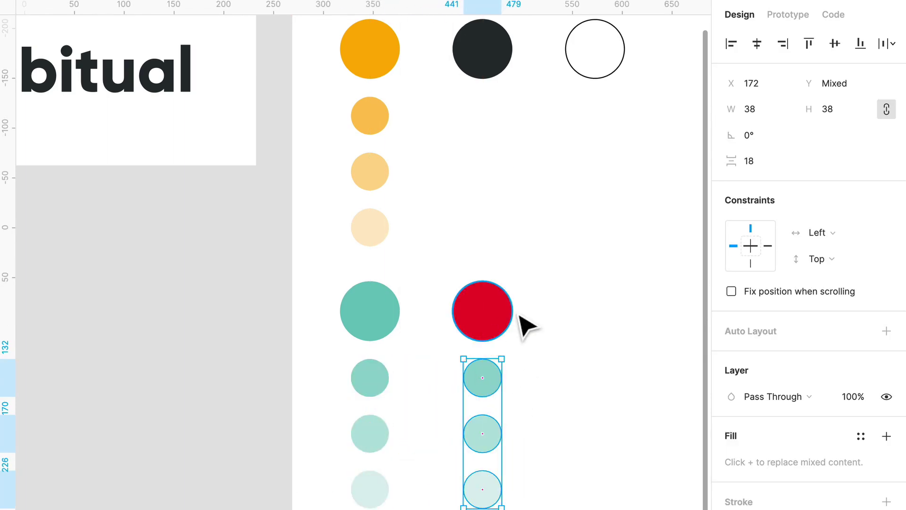
pyautogui.click(546, 370)
pyautogui.click(494, 389)
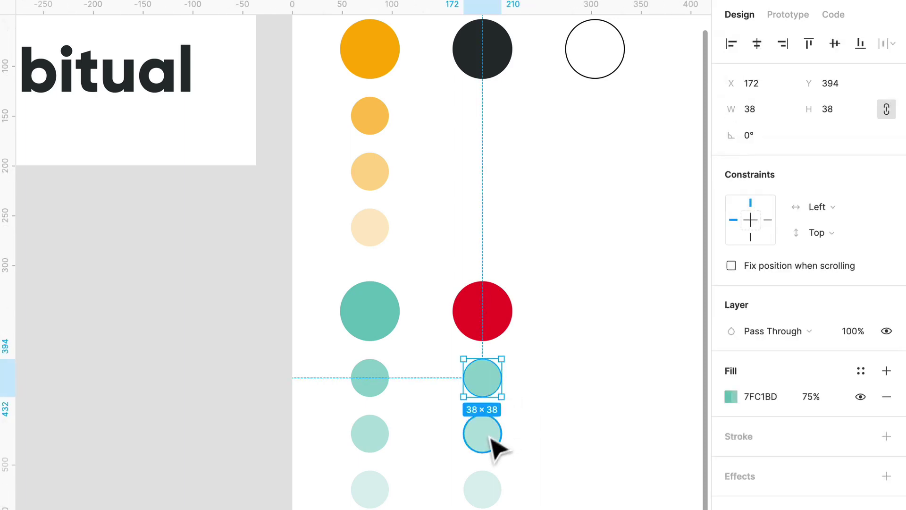
pyautogui.keyDown('shift'); pyautogui.click(495, 446); pyautogui.keyUp('shift')
pyautogui.keyDown('shift'); pyautogui.click(491, 500); pyautogui.keyUp('shift')
pyautogui.press('i')
pyautogui.click(488, 332)
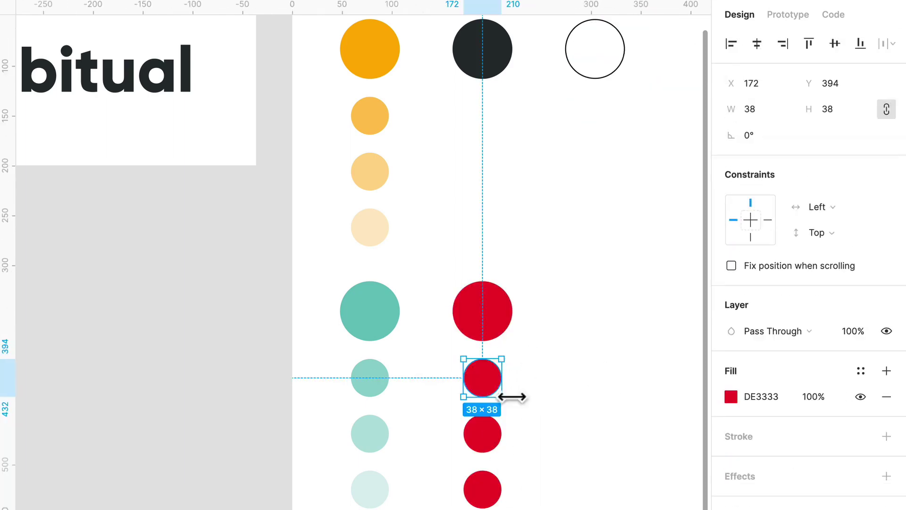
# Set the three small red tints' fill opacity to 75%, 50% and 25%.
pyautogui.click(807, 401)
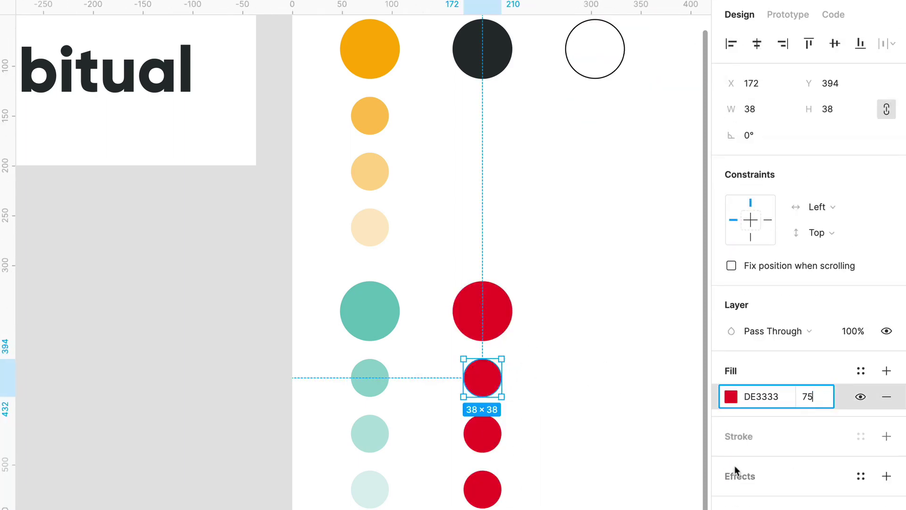
pyautogui.write('75')
pyautogui.press('Return')
pyautogui.click(484, 442)
pyautogui.click(819, 404)
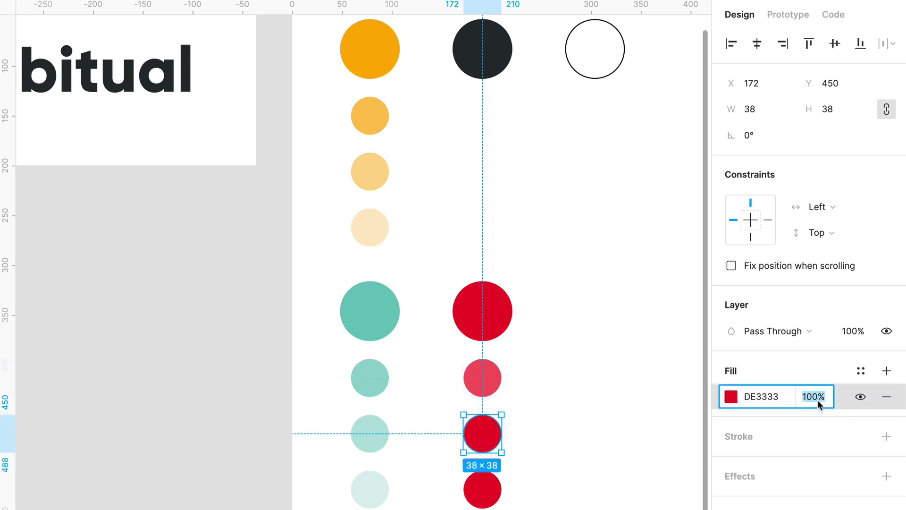
pyautogui.write('50')
pyautogui.press('Return')
pyautogui.click(483, 491)
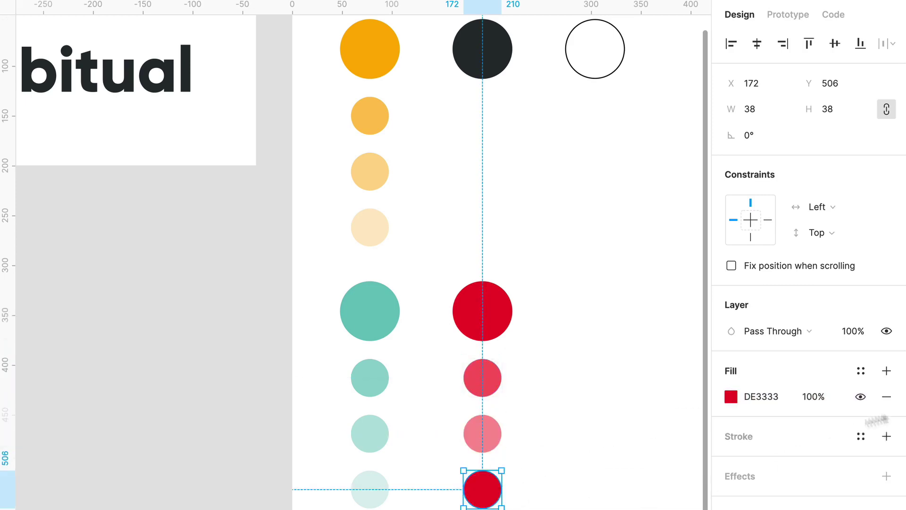
pyautogui.click(806, 399)
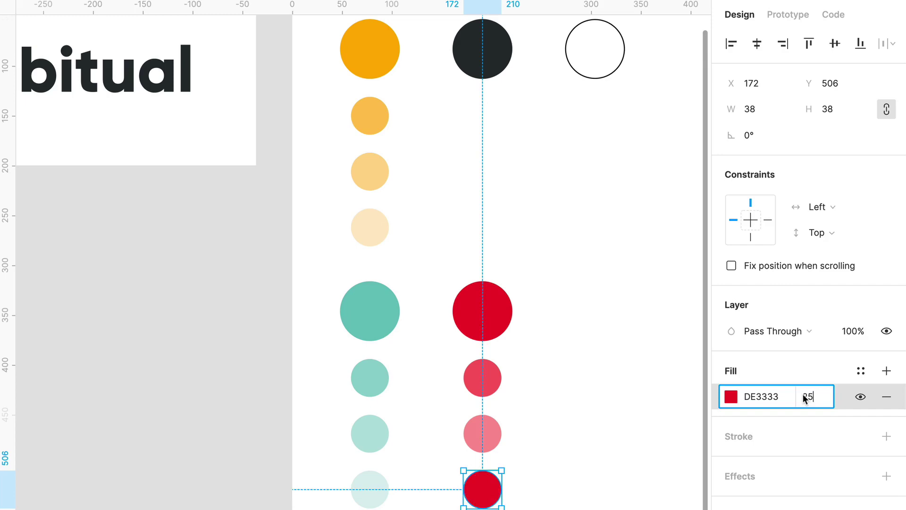
pyautogui.write('25')
pyautogui.press('Return')
pyautogui.click(548, 458)
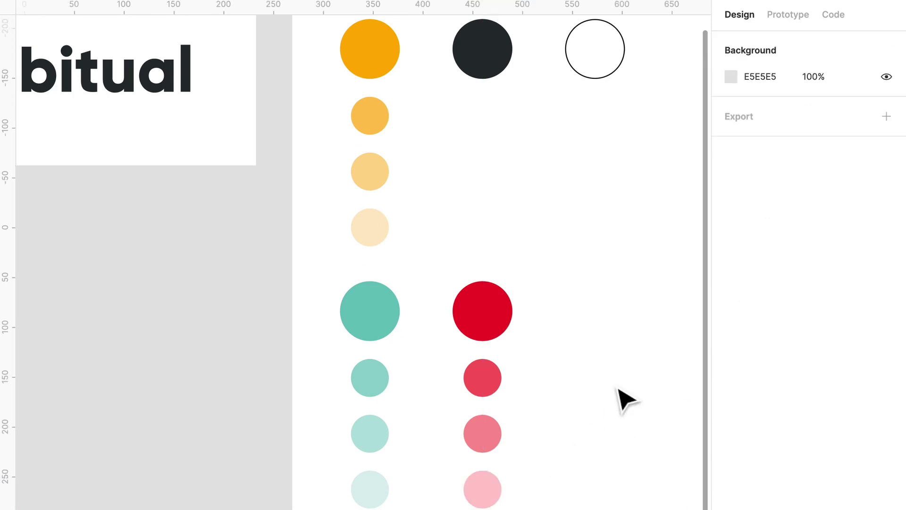
pyautogui.hotkey('shift', '0')
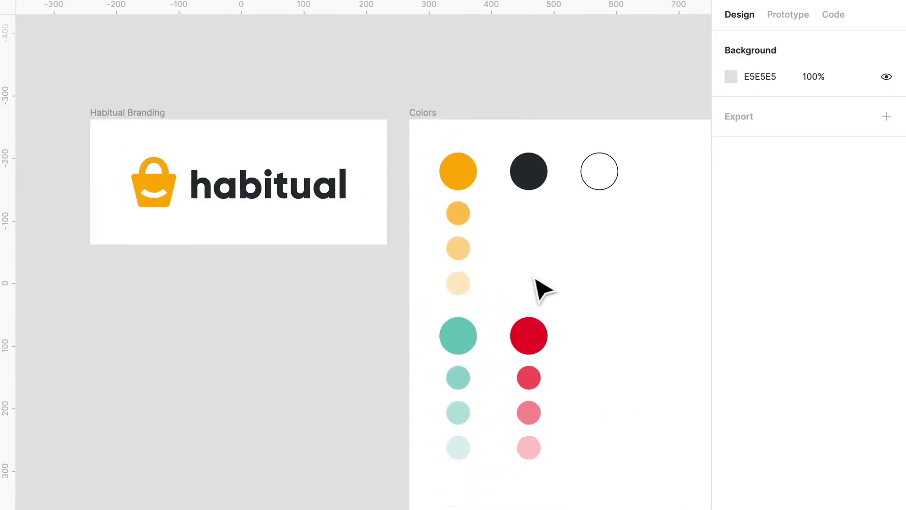
# Recolour the three copied tint circles with the large dark circle's colour.
pyautogui.moveTo(507, 298); pyautogui.dragTo(544, 231)
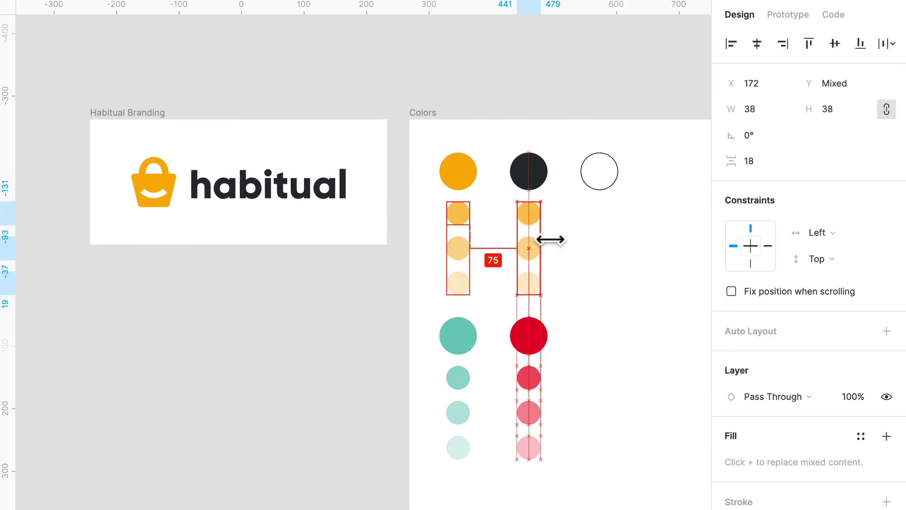
pyautogui.scroll(5, 551, 240)
pyautogui.press('i')
pyautogui.click(531, 137)
pyautogui.click(566, 262)
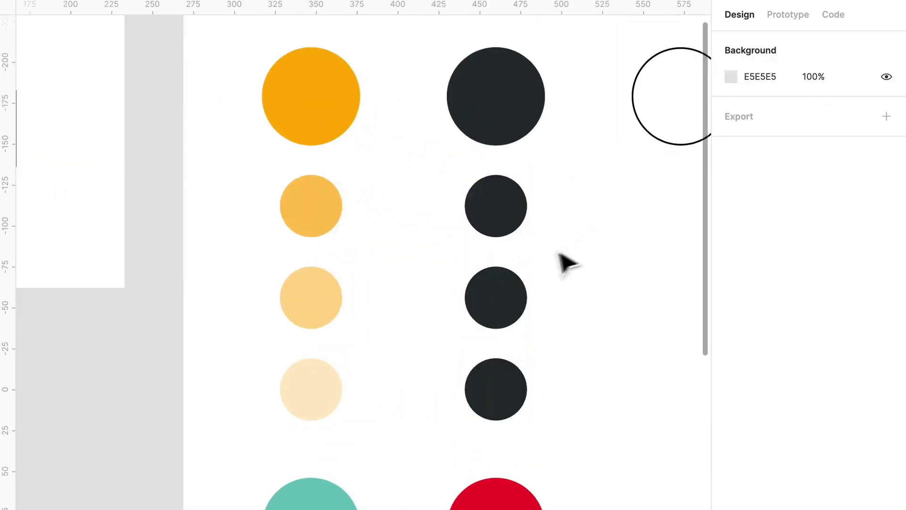
# Set the three small dark tints' fill opacity to 75%, 50% and 25%.
pyautogui.click(513, 230)
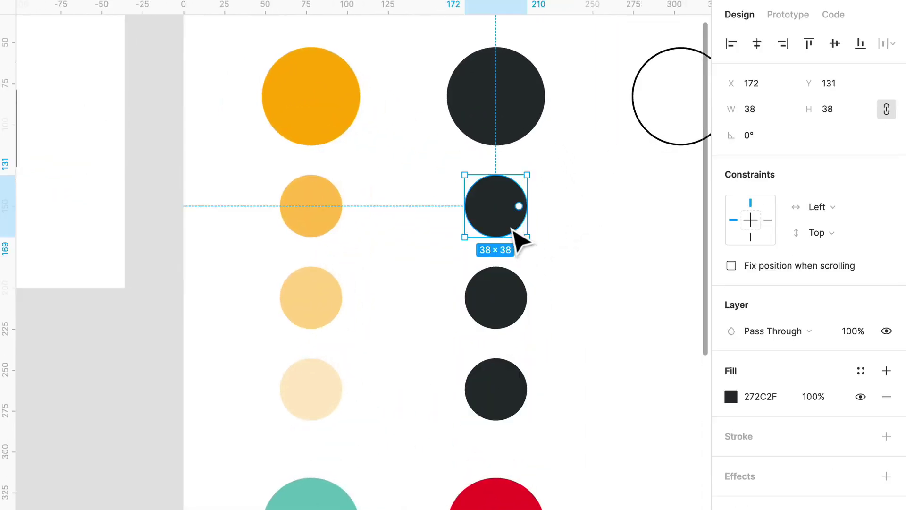
pyautogui.click(818, 398)
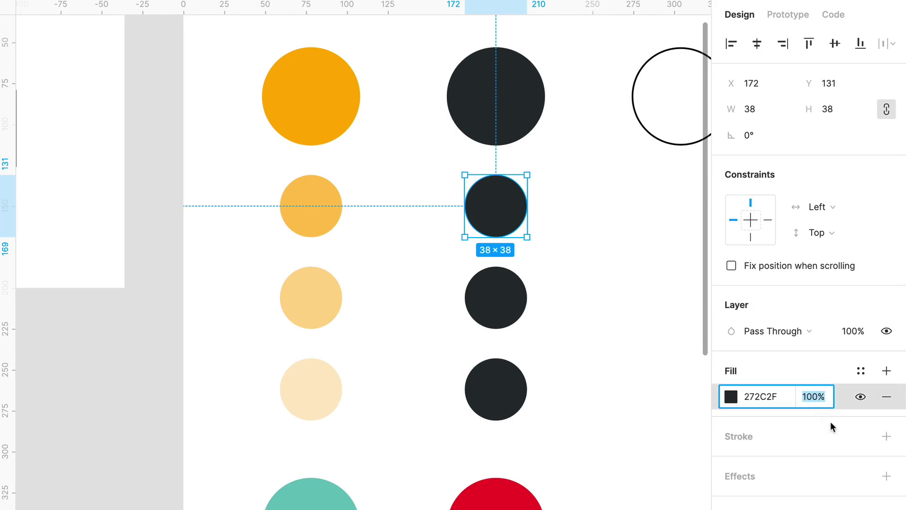
pyautogui.write('75')
pyautogui.press('Return')
pyautogui.click(822, 401)
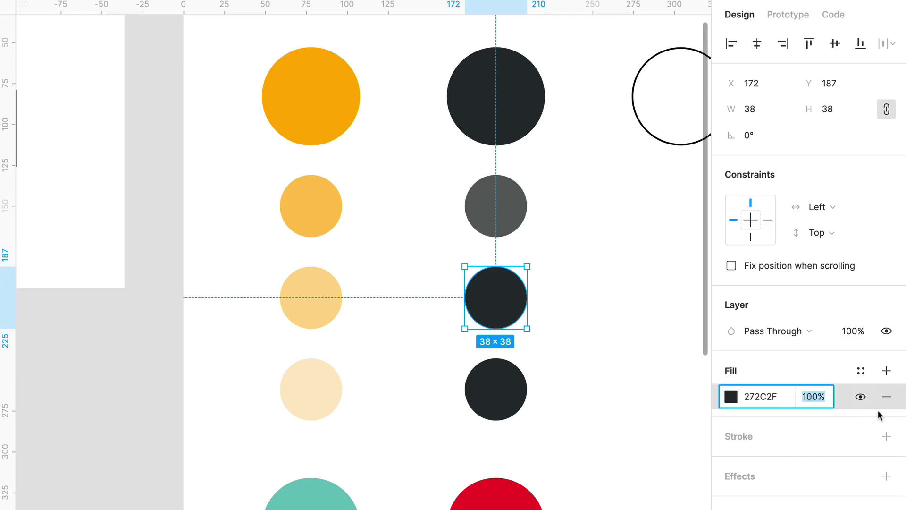
pyautogui.write('50')
pyautogui.press('Return')
pyautogui.click(496, 404)
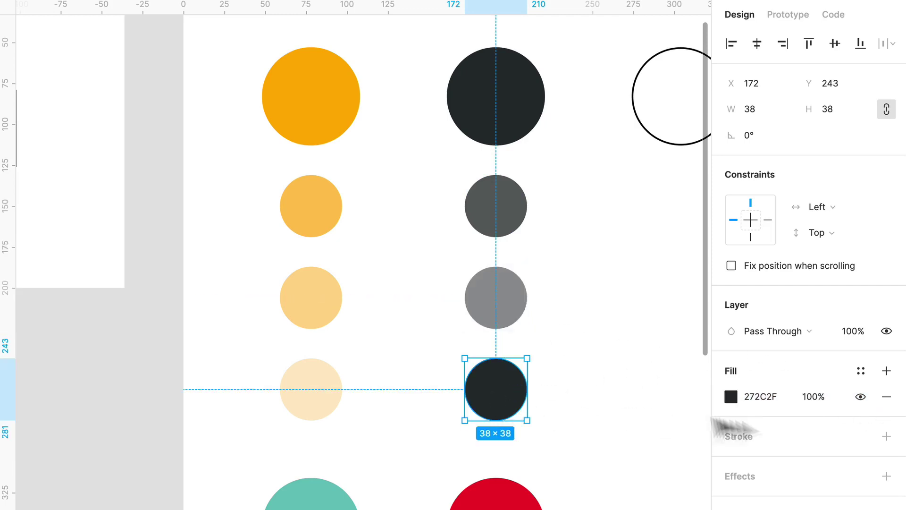
pyautogui.click(812, 398)
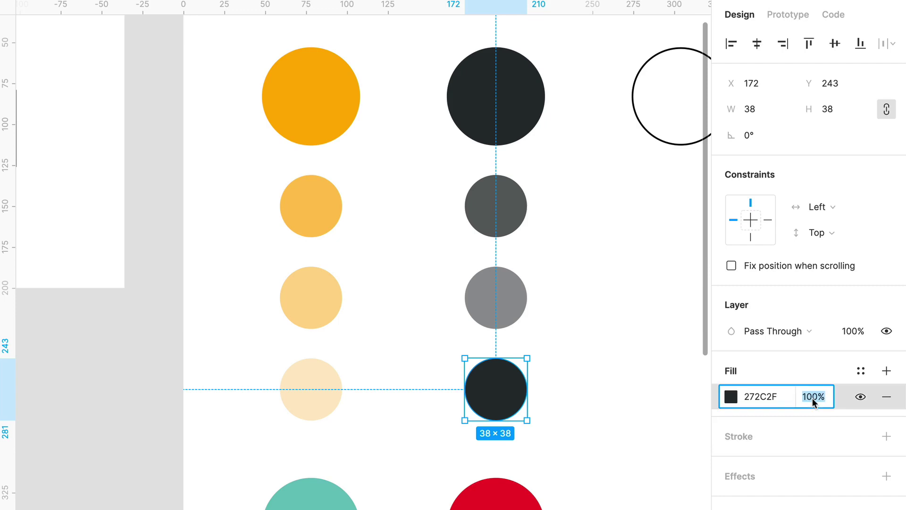
pyautogui.write('25')
pyautogui.press('Return')
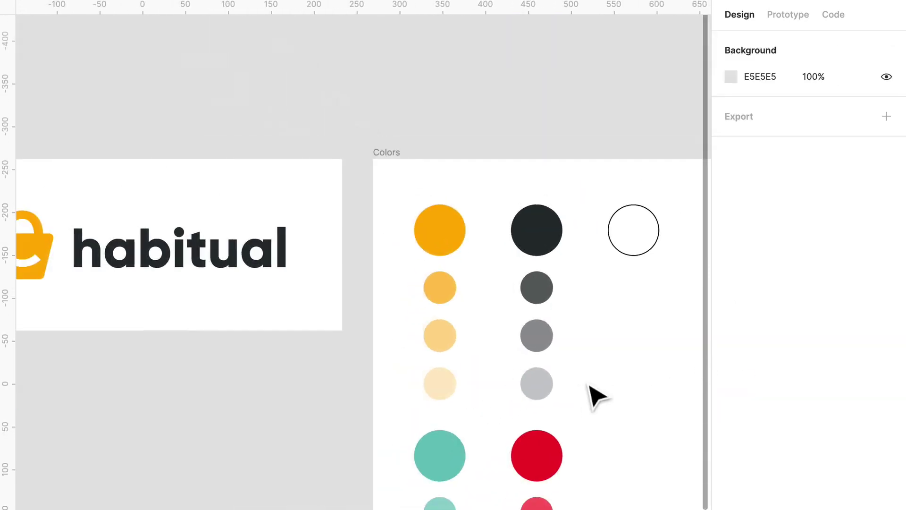
pyautogui.scroll(-3, 590, 391)
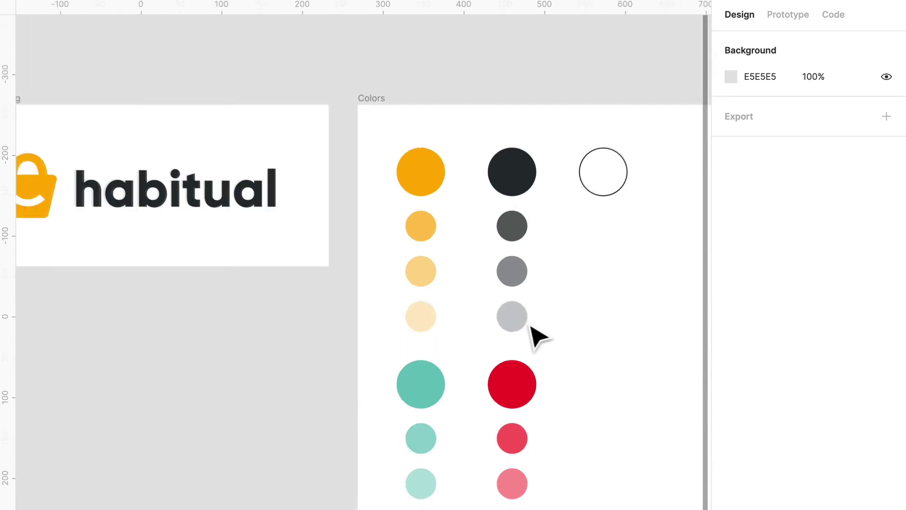
pyautogui.scroll(3, 532, 326)
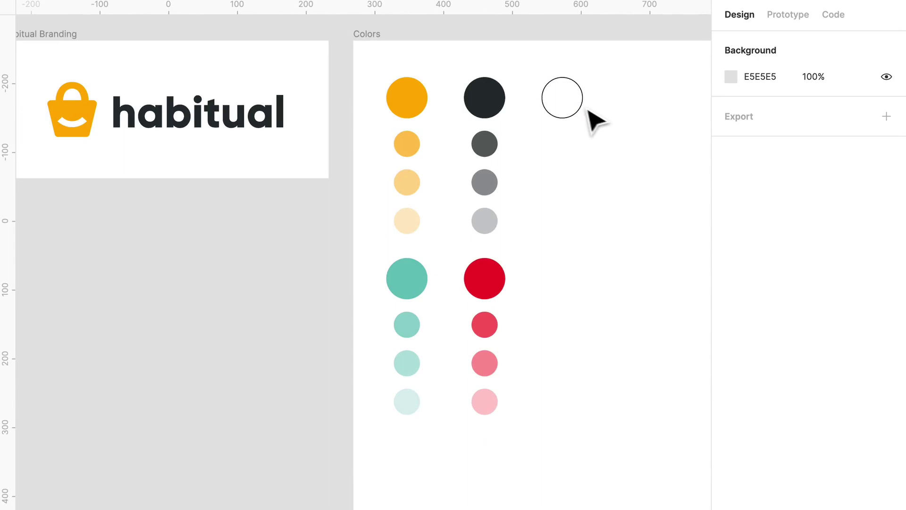
# Move the white outlined circle further to the right.
pyautogui.moveTo(560, 95); pyautogui.dragTo(679, 131)
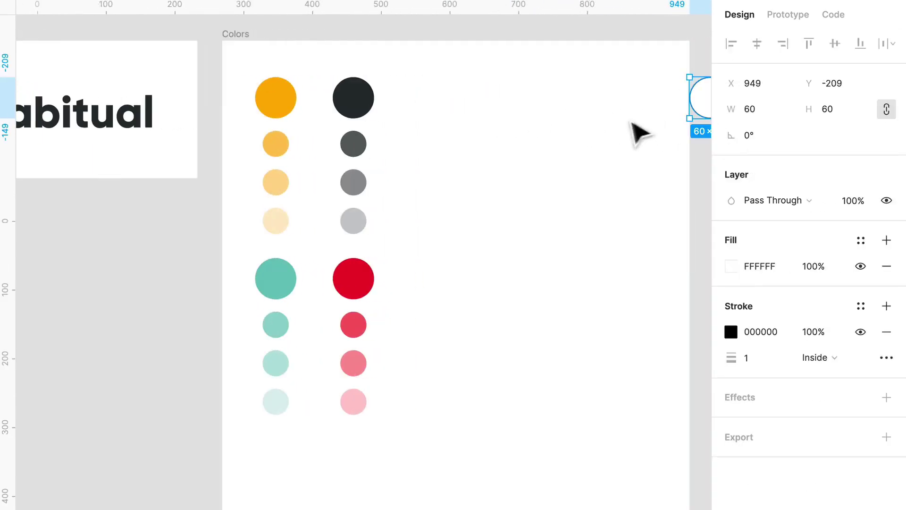
pyautogui.click(425, 136)
pyautogui.scroll(3, 391, 148)
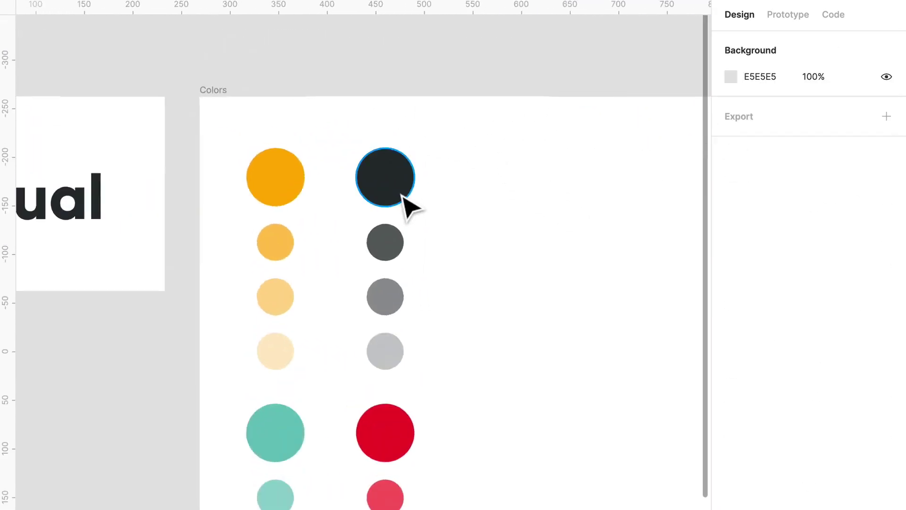
# Duplicate the four-circle dark column and place the copy to its right.
pyautogui.moveTo(472, 364); pyautogui.dragTo(677, 205)
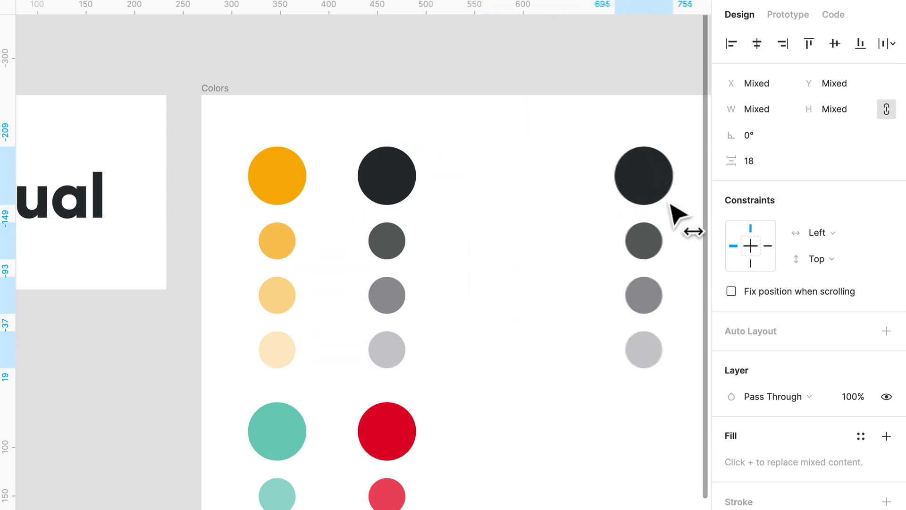
pyautogui.click(449, 265)
pyautogui.hscroll(-1, 449, 266)
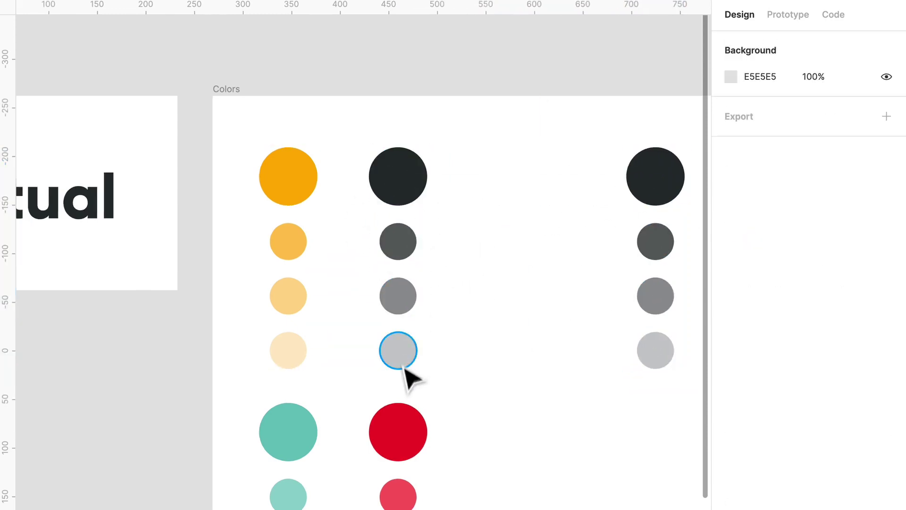
pyautogui.scroll(5, 405, 298)
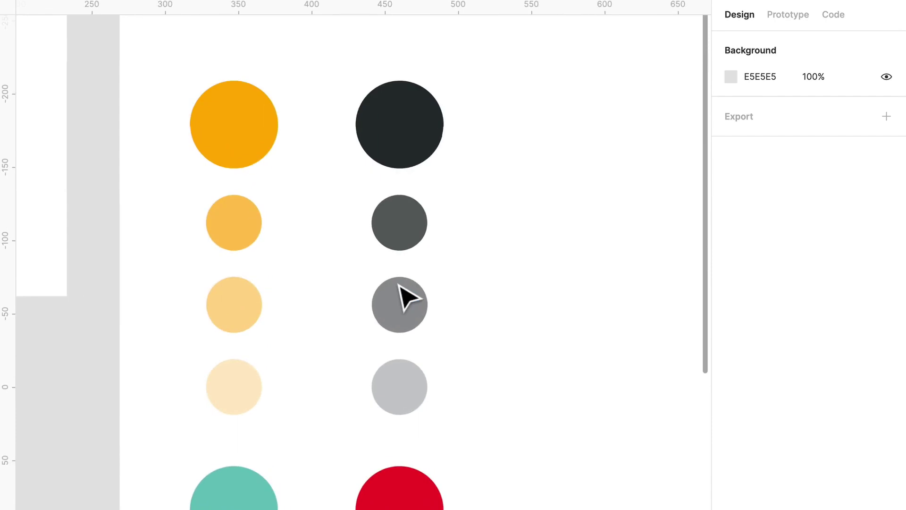
pyautogui.scroll(-5, 468, 310)
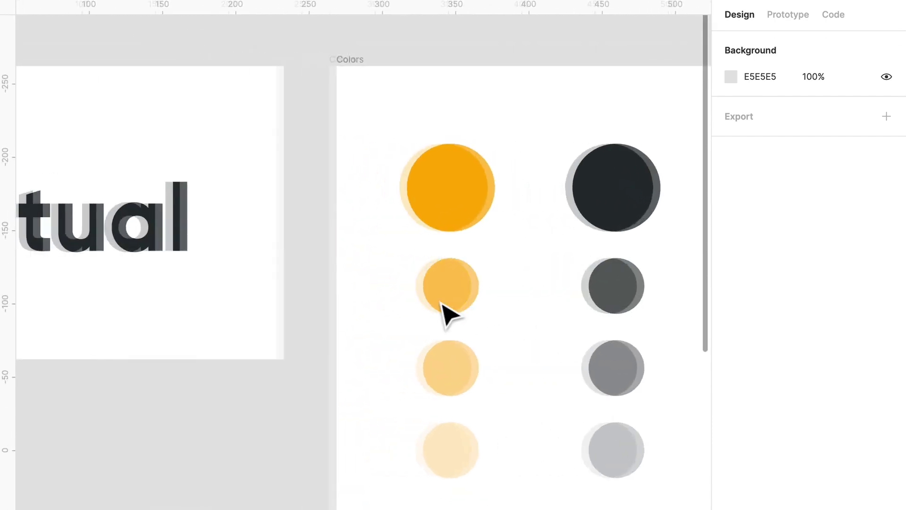
# Change the large dark circle's fill to warm near-black 36332D, starting from the sampled orange.
pyautogui.hscroll(-1, 446, 303)
pyautogui.click(645, 229)
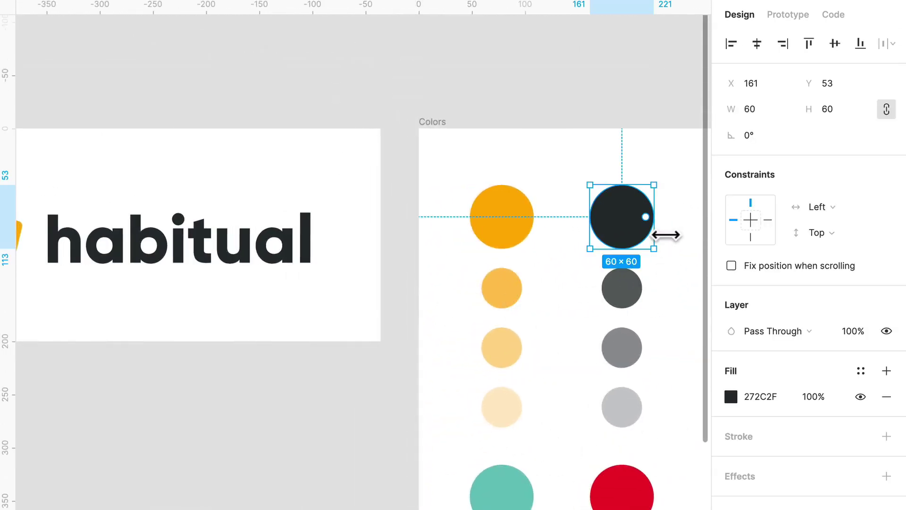
pyautogui.click(731, 397)
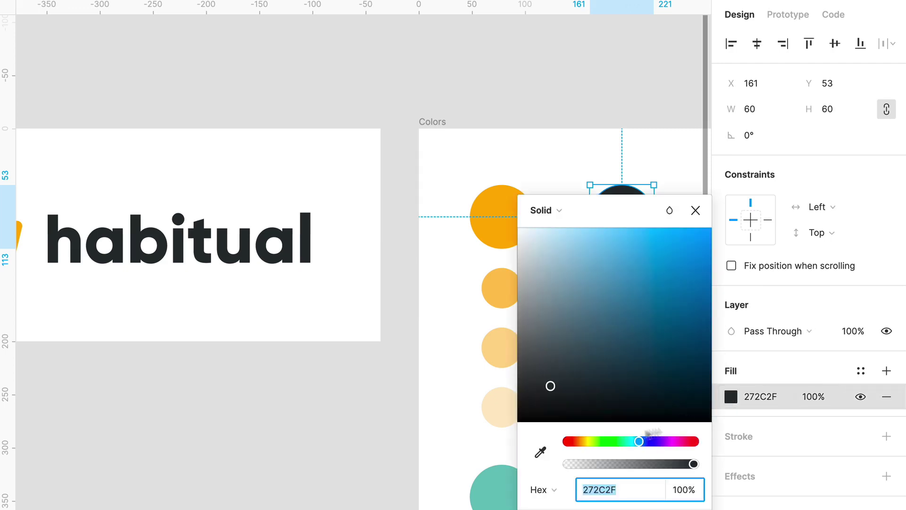
pyautogui.click(540, 453)
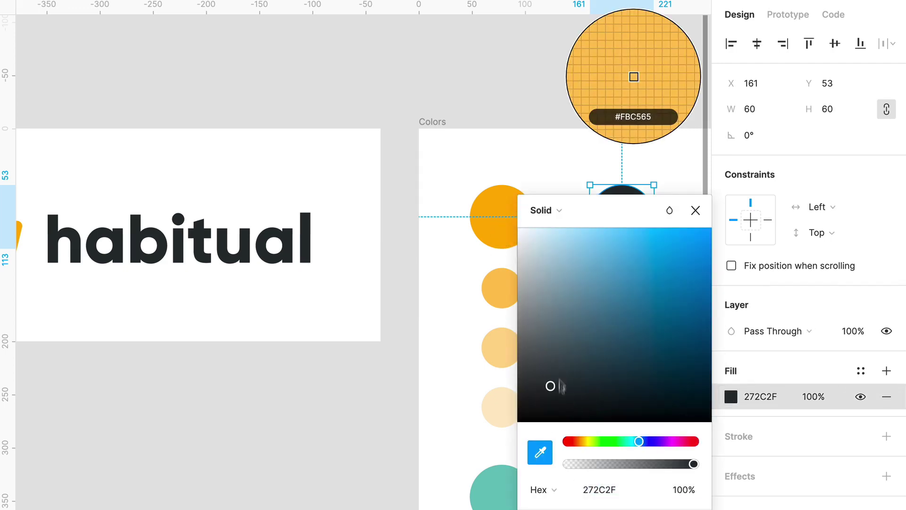
pyautogui.click(501, 258)
pyautogui.moveTo(643, 250); pyautogui.dragTo(546, 388)
pyautogui.hscroll(5, 467, 340)
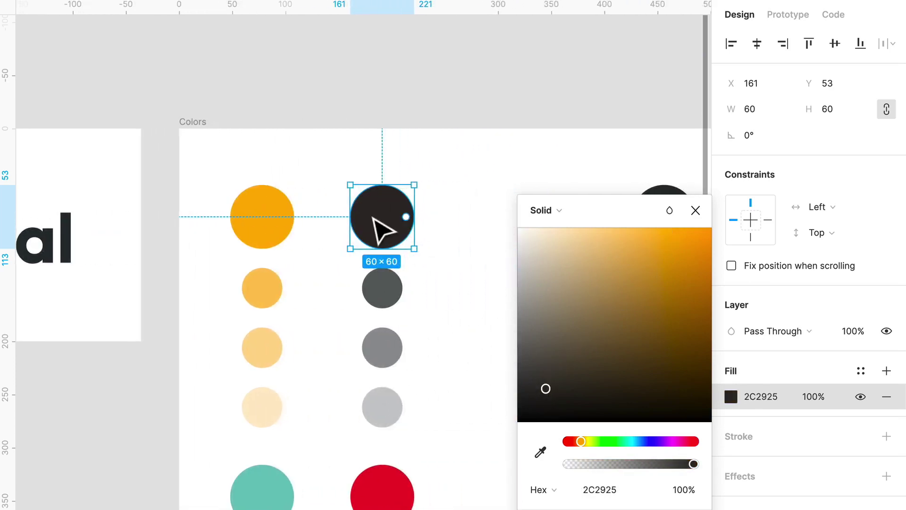
pyautogui.scroll(5, 380, 227)
pyautogui.moveTo(544, 387); pyautogui.dragTo(552, 384)
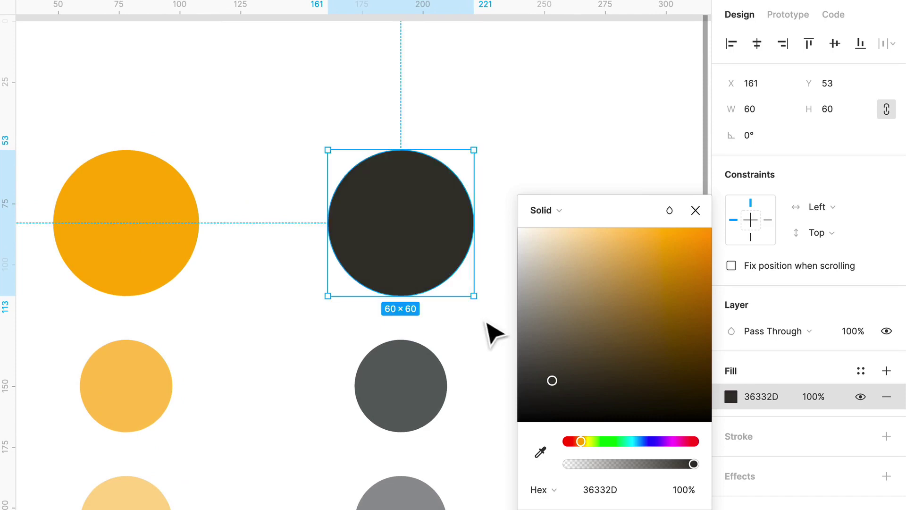
pyautogui.click(486, 364)
# Give the three tint circles below the large circle's 36332D colour.
pyautogui.click(431, 400)
pyautogui.scroll(-1, 434, 402)
pyautogui.scroll(-2, 433, 402)
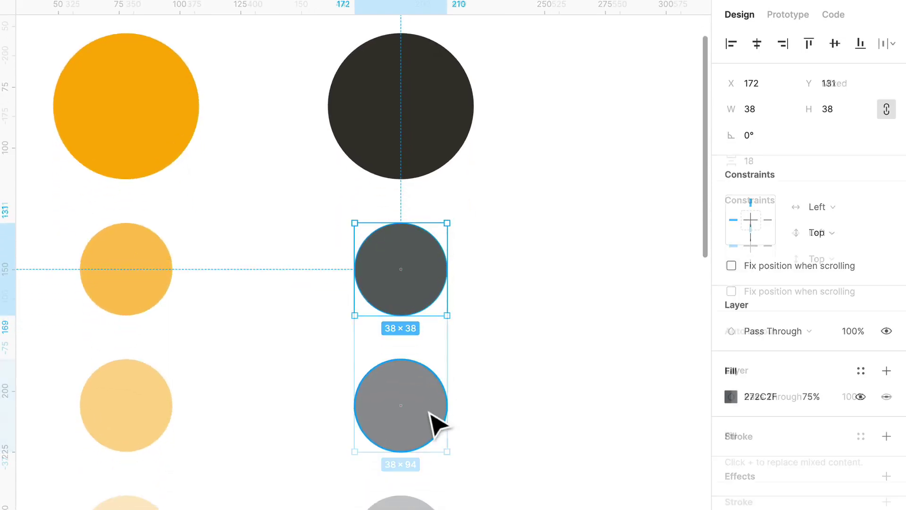
pyautogui.keyDown('shift'); pyautogui.click(431, 419); pyautogui.keyUp('shift')
pyautogui.press('i')
pyautogui.click(436, 171)
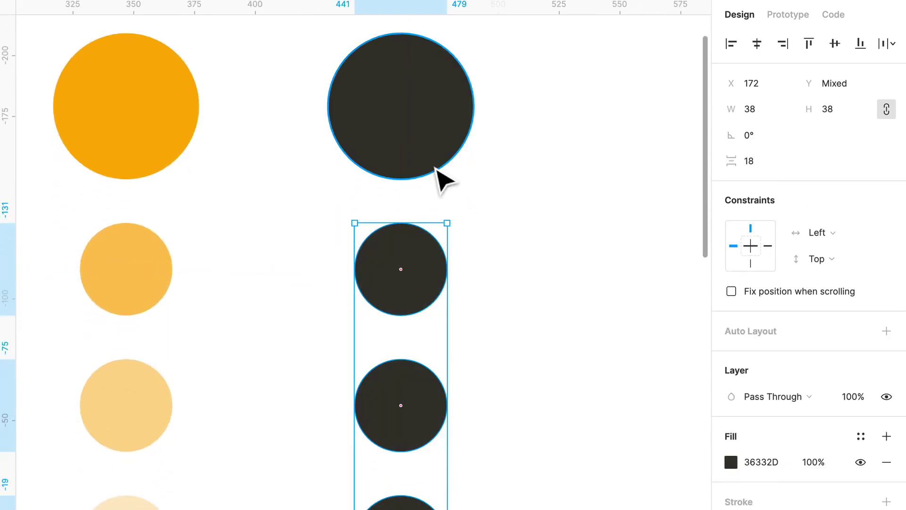
pyautogui.click(431, 304)
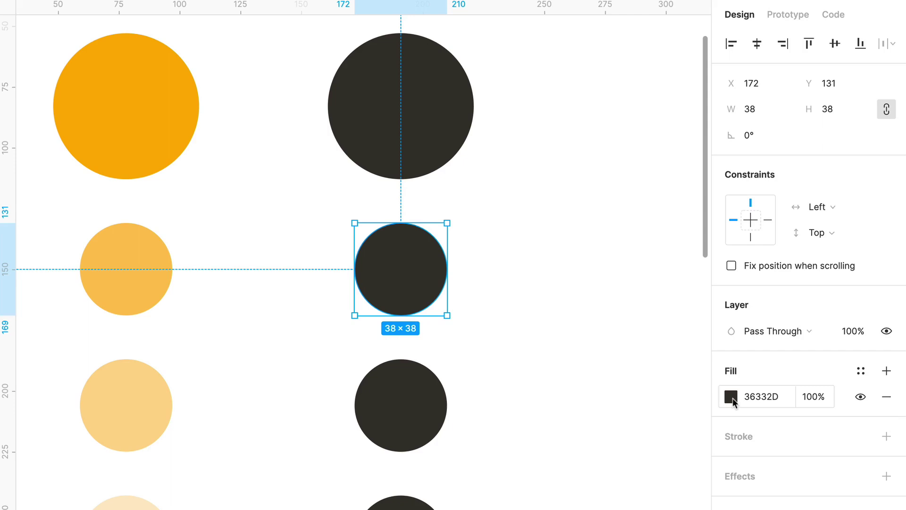
# Set the three warm-grey tints' fill opacity to 75%, 50% and 25%.
pyautogui.click(731, 397)
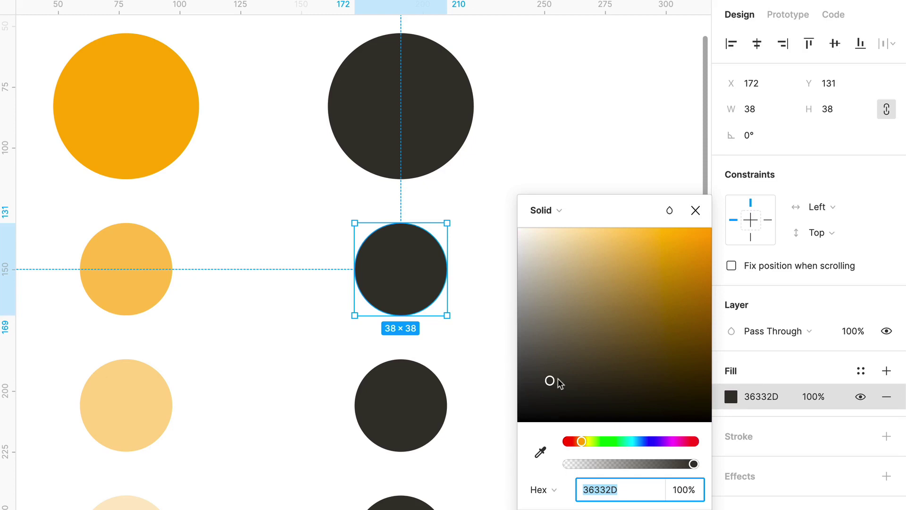
pyautogui.click(818, 397)
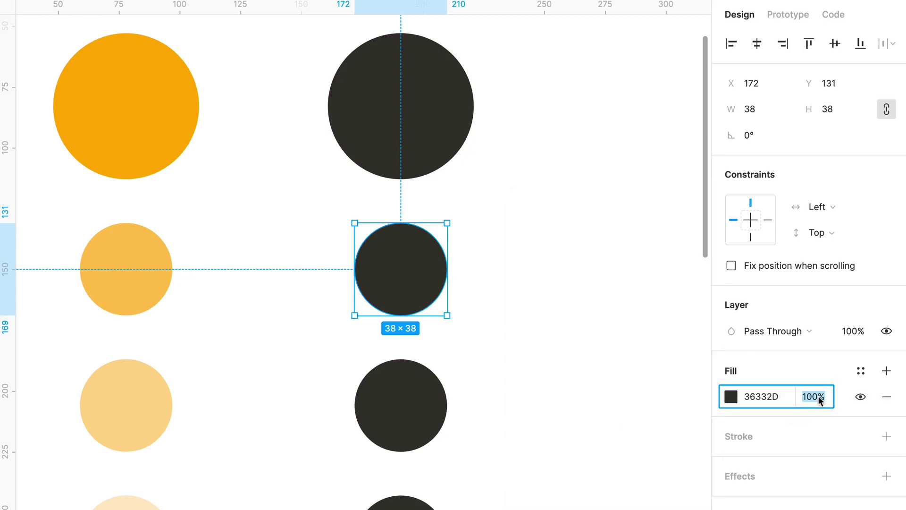
pyautogui.write('75')
pyautogui.press('Return')
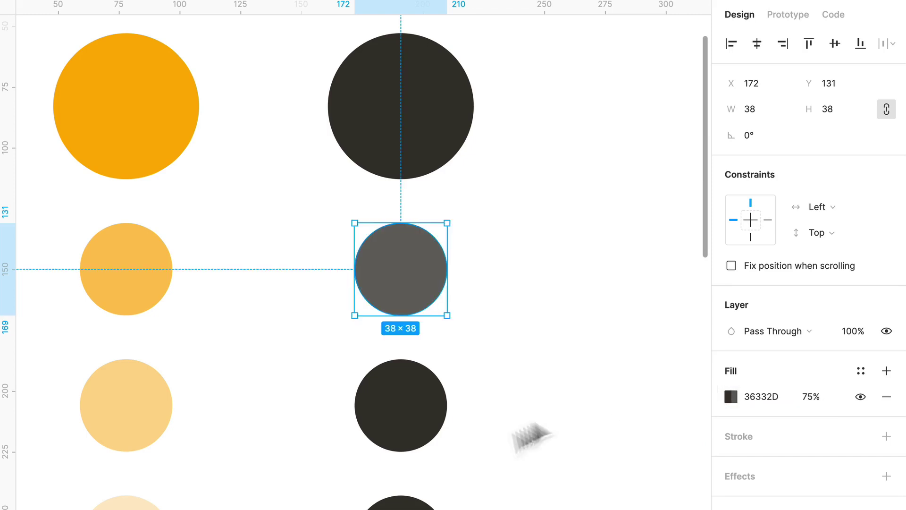
pyautogui.click(420, 413)
pyautogui.click(819, 399)
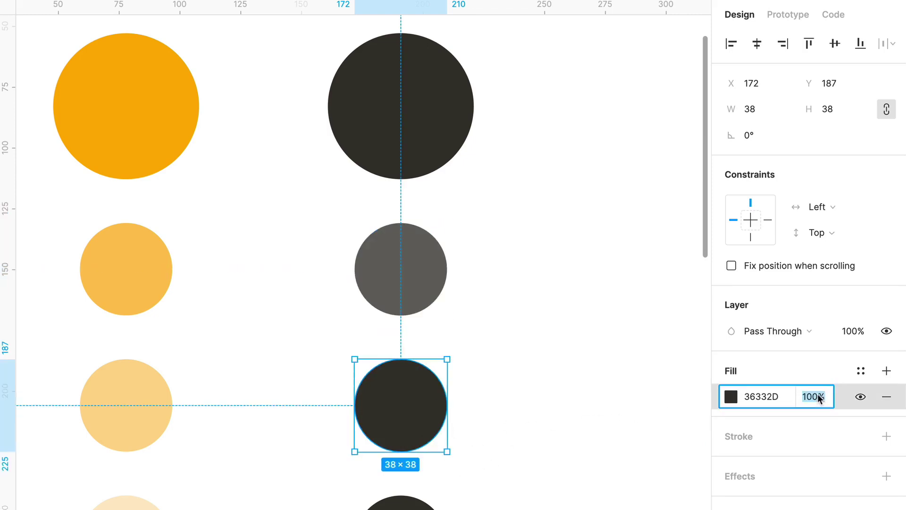
pyautogui.write('50')
pyautogui.press('Return')
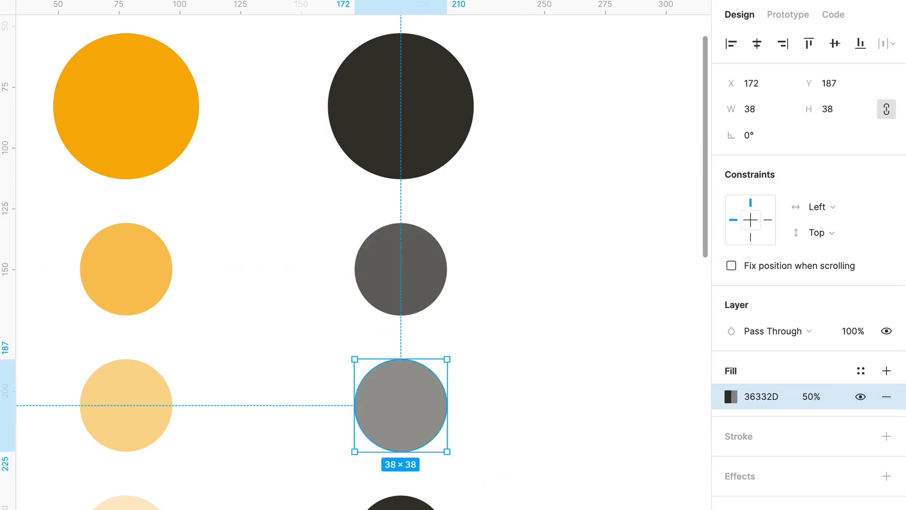
pyautogui.press('Tab')
pyautogui.click(804, 356)
pyautogui.press('BackSpace')
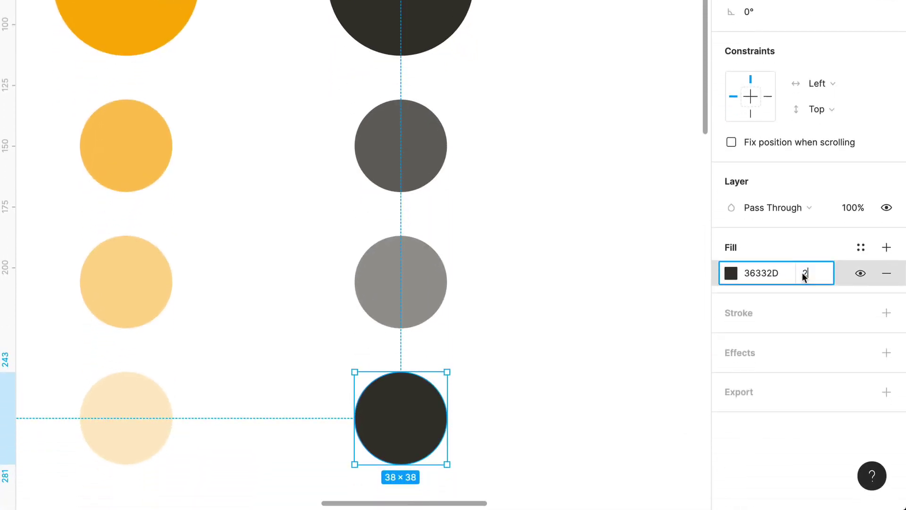
pyautogui.write('25')
pyautogui.press('Return')
# Move the teal and red circle rows further down.
pyautogui.scroll(-3, 600, 300)
pyautogui.scroll(-3, 599, 302)
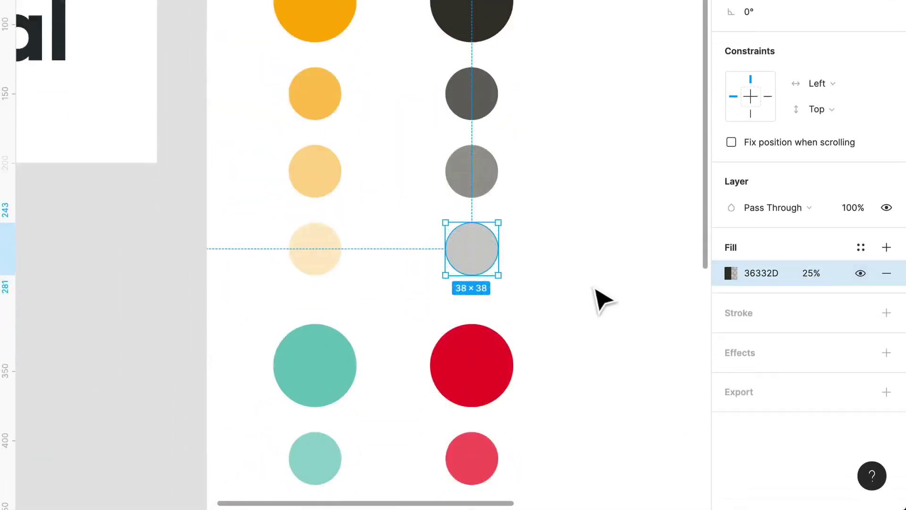
pyautogui.scroll(-3, 599, 302)
pyautogui.moveTo(584, 434); pyautogui.dragTo(462, 401)
pyautogui.click(563, 231)
pyautogui.scroll(5, 562, 230)
# Add a copy of the lightest grey tint below it at 5% opacity with a warmer 645A45 fill.
pyautogui.moveTo(519, 193); pyautogui.dragTo(517, 273)
pyautogui.click(818, 275)
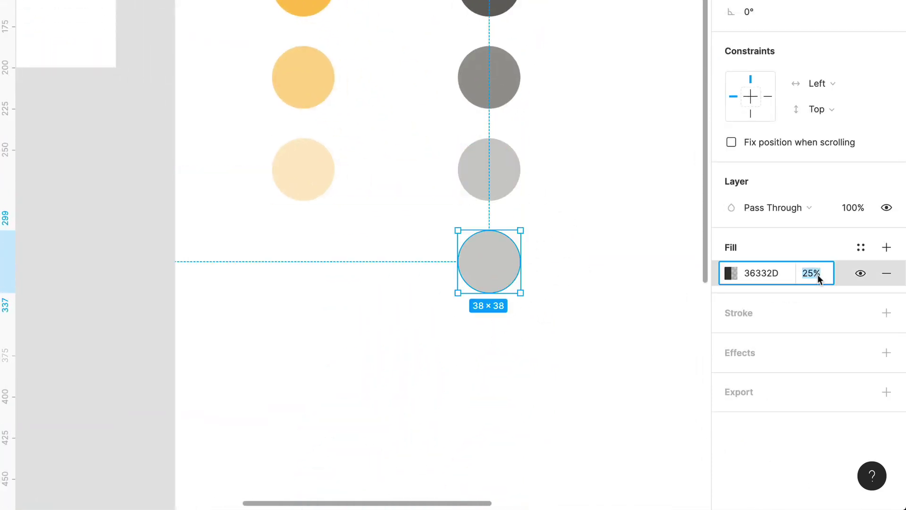
pyautogui.write('15')
pyautogui.press('Return')
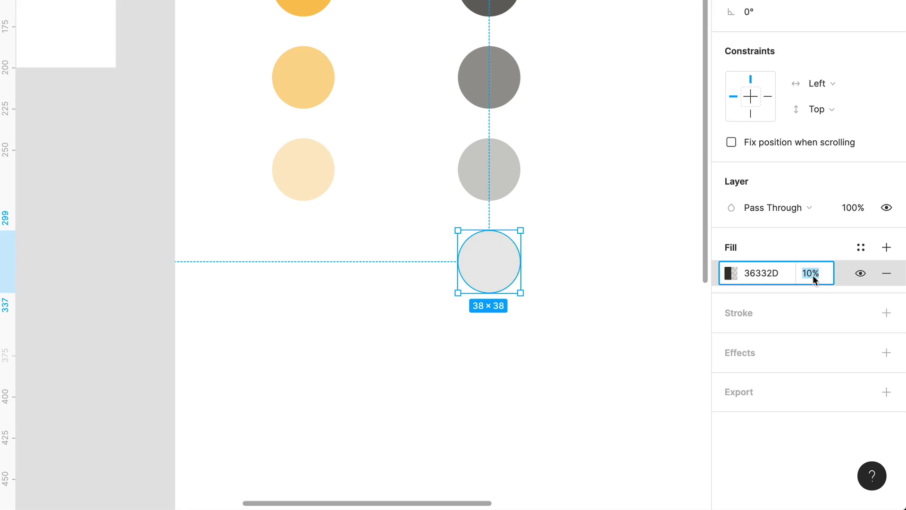
pyautogui.write('5')
pyautogui.press('Return')
pyautogui.click(610, 258)
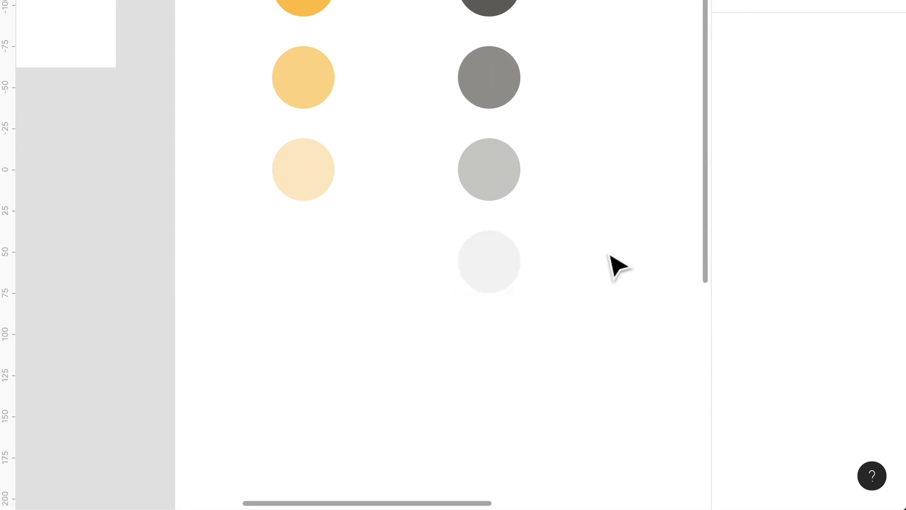
pyautogui.scroll(2, 602, 255)
pyautogui.click(506, 309)
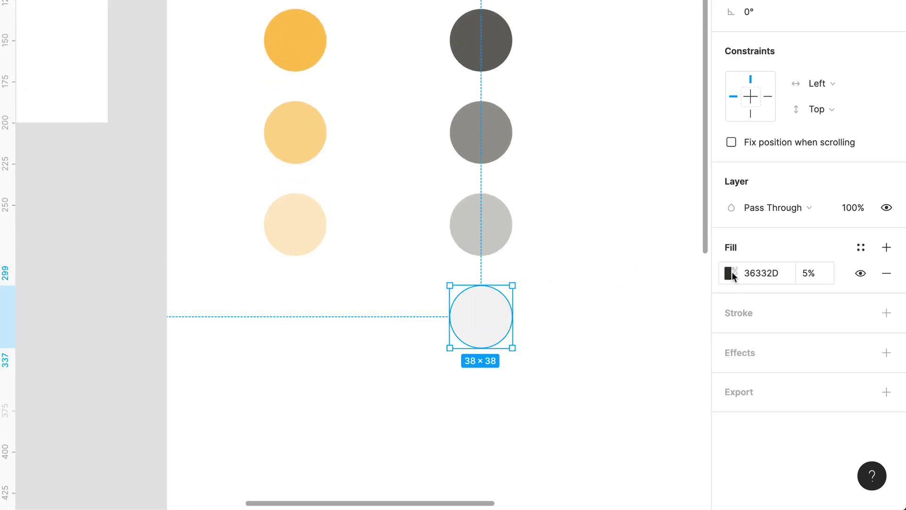
pyautogui.click(731, 273)
pyautogui.moveTo(548, 208); pyautogui.dragTo(576, 229)
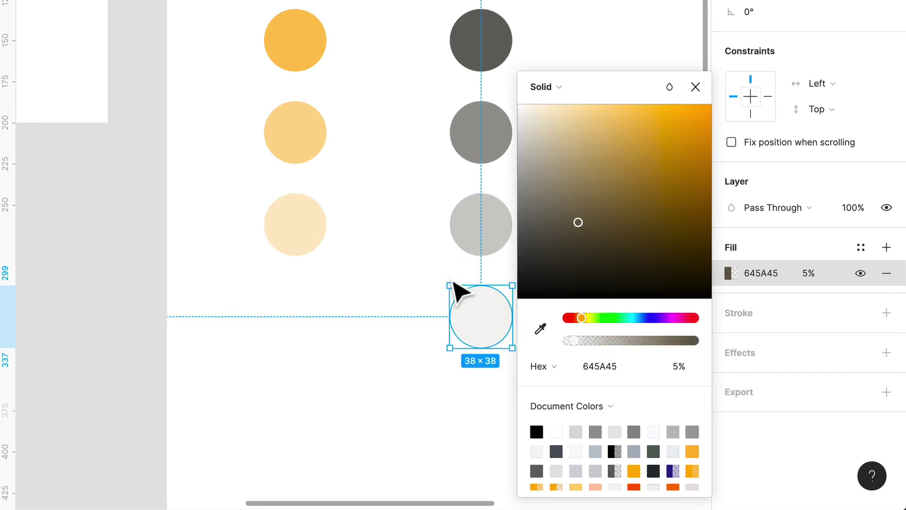
# Shift the third, second and darkest grey tint fills toward brown, the top one becoming 413A2B.
pyautogui.click(484, 234)
pyautogui.click(731, 272)
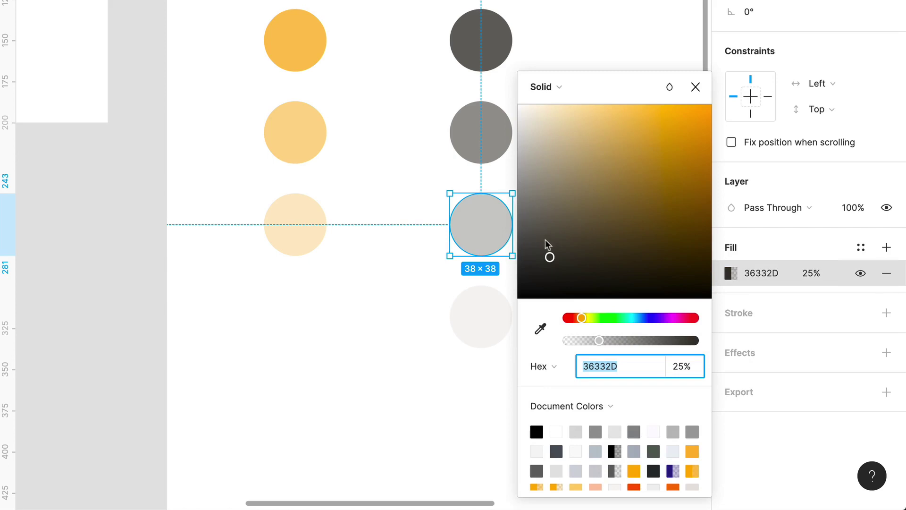
pyautogui.moveTo(550, 256); pyautogui.dragTo(570, 223)
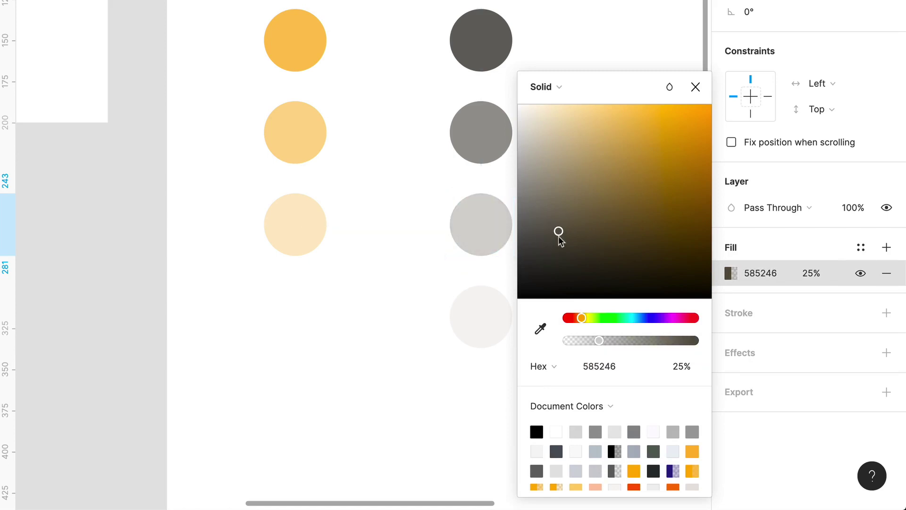
pyautogui.click(501, 158)
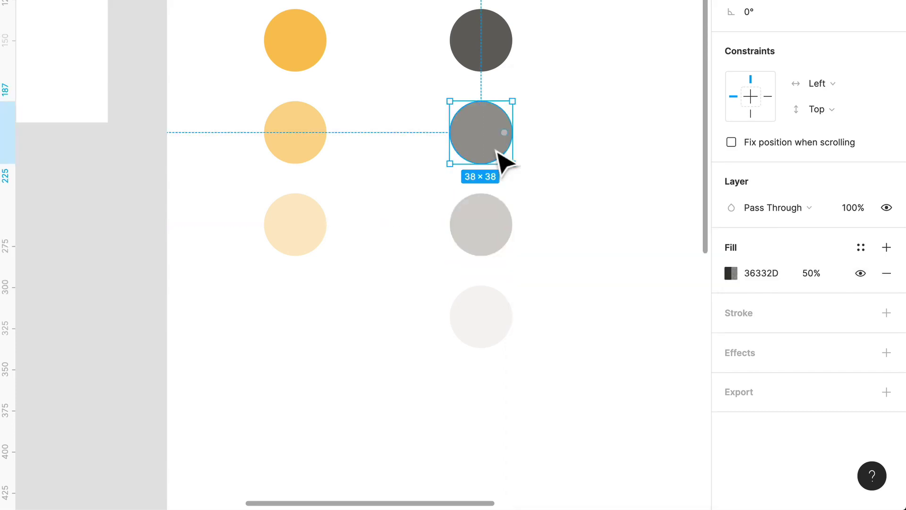
pyautogui.click(728, 277)
pyautogui.moveTo(549, 257); pyautogui.dragTo(590, 256)
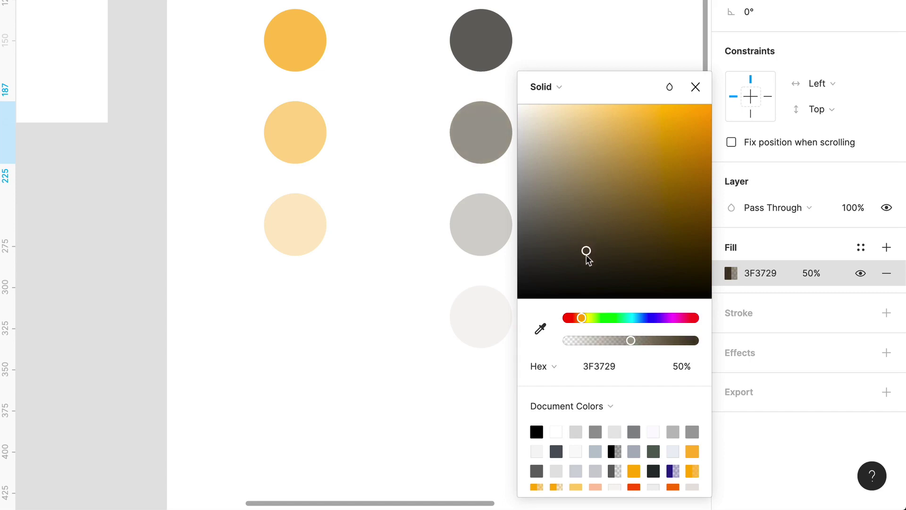
pyautogui.click(500, 65)
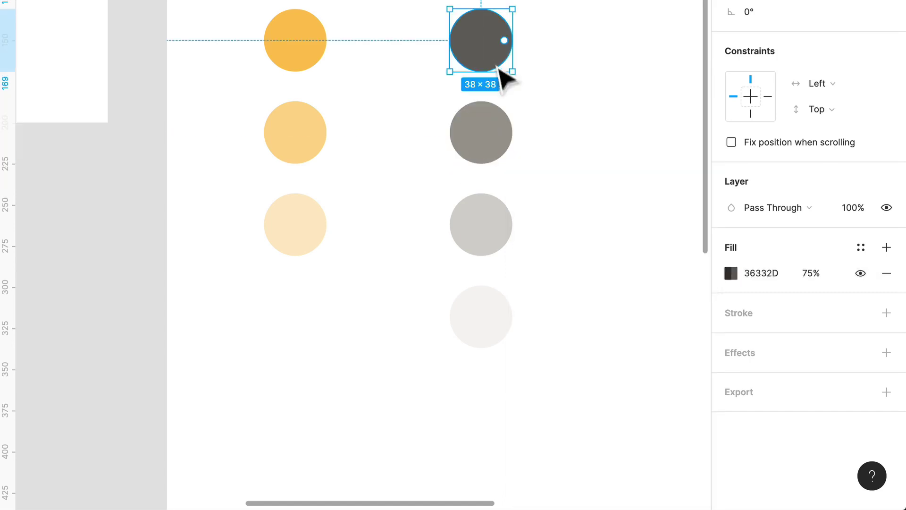
pyautogui.click(732, 273)
pyautogui.moveTo(558, 262); pyautogui.dragTo(580, 257)
pyautogui.click(446, 311)
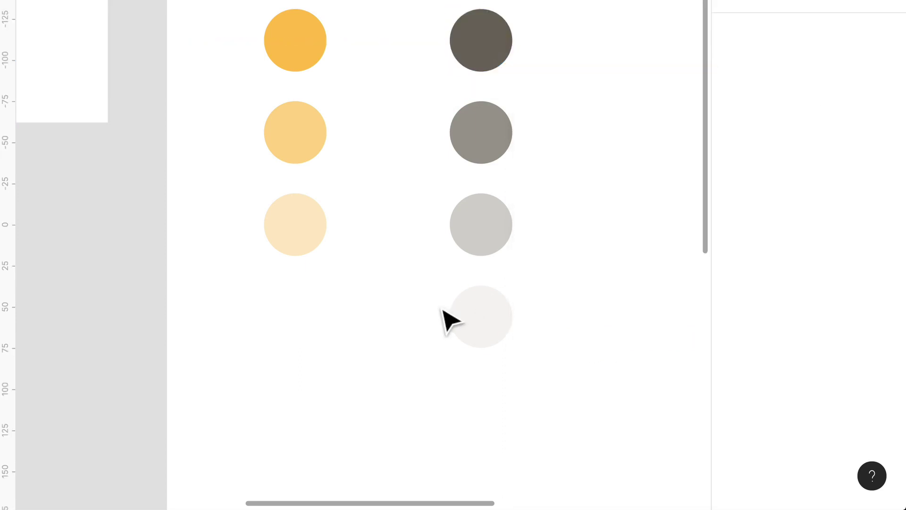
# Space the four-circle dark column evenly and position it beside the white circle.
pyautogui.scroll(-3, 448, 317)
pyautogui.hscroll(1, 557, 310)
pyautogui.moveTo(640, 376); pyautogui.dragTo(577, 51)
pyautogui.moveTo(627, 121); pyautogui.dragTo(496, 147)
pyautogui.scroll(2, 437, 194)
pyautogui.scroll(3, 439, 203)
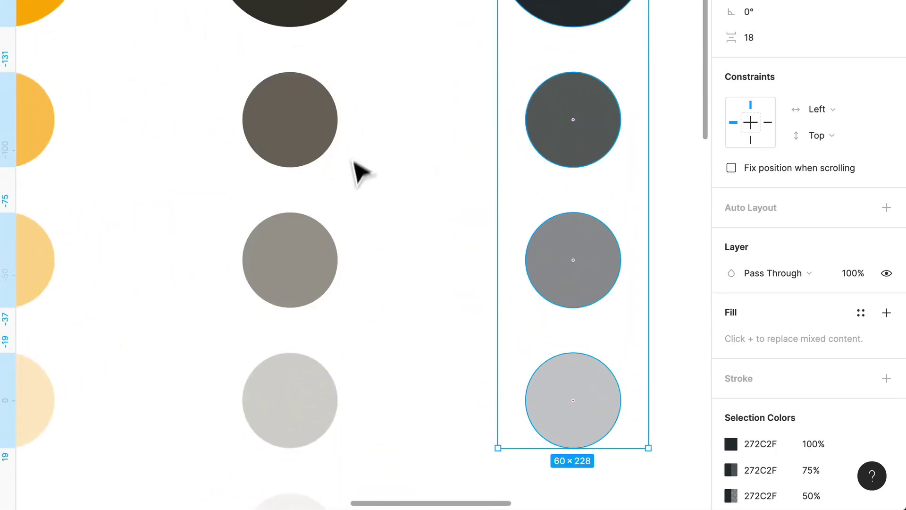
pyautogui.scroll(-3, 359, 182)
pyautogui.scroll(-3, 340, 243)
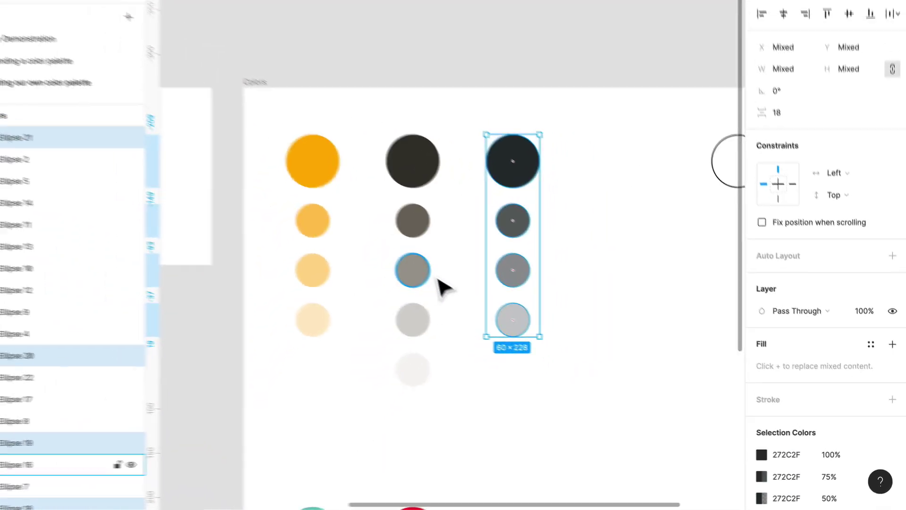
pyautogui.scroll(-5, 352, 204)
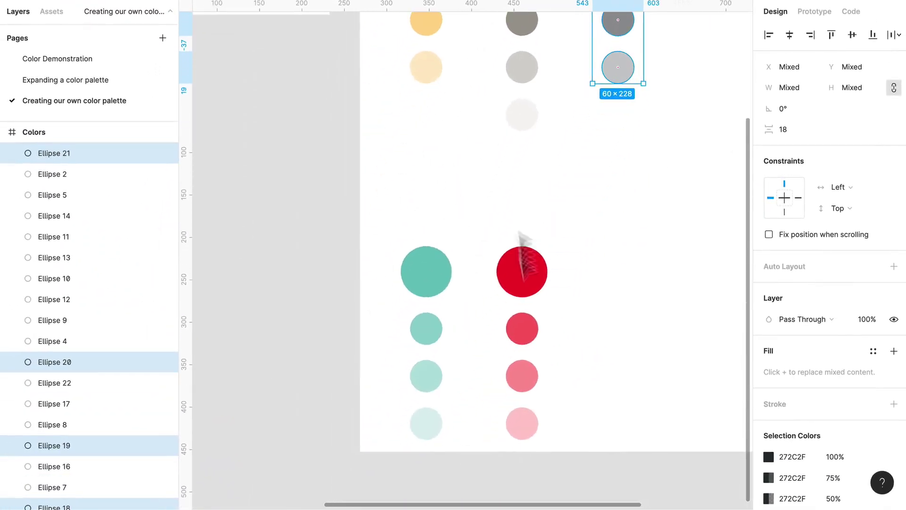
pyautogui.scroll(6, 571, 182)
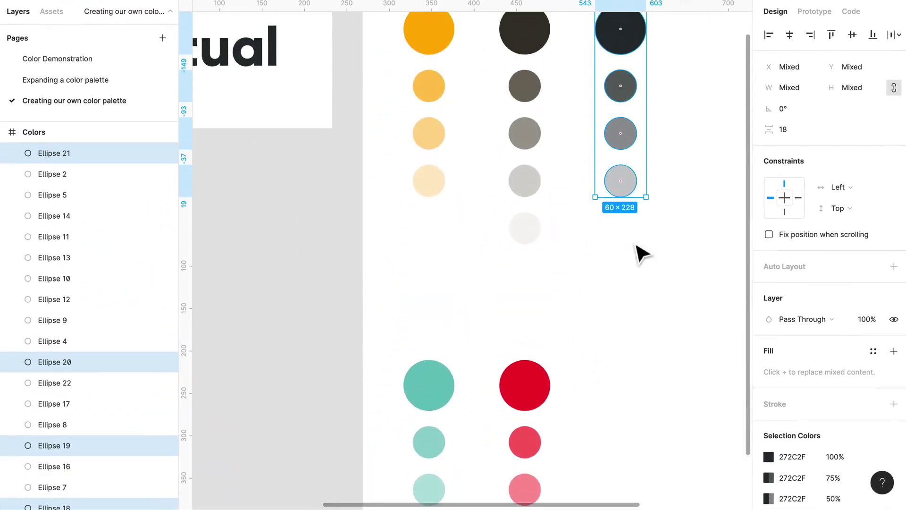
pyautogui.scroll(-3, 661, 214)
pyautogui.hscroll(3, 575, 121)
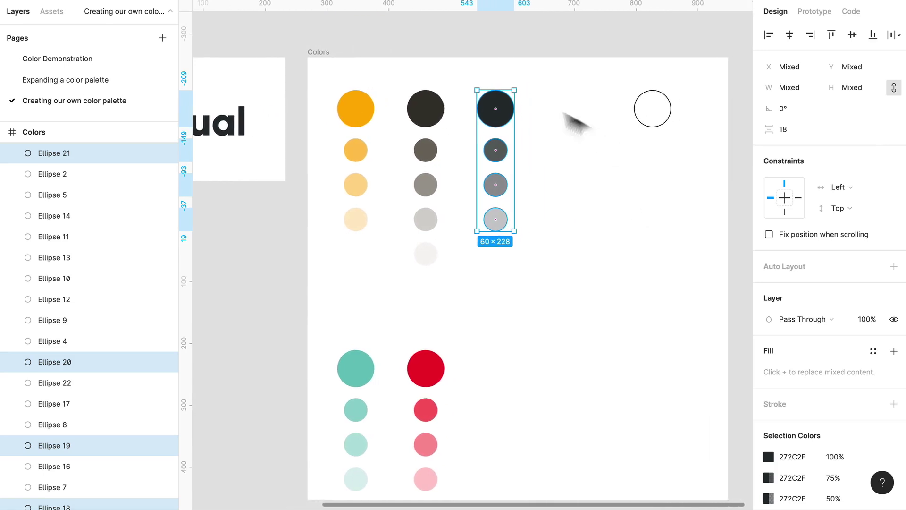
pyautogui.moveTo(505, 134); pyautogui.dragTo(600, 133)
pyautogui.click(526, 160)
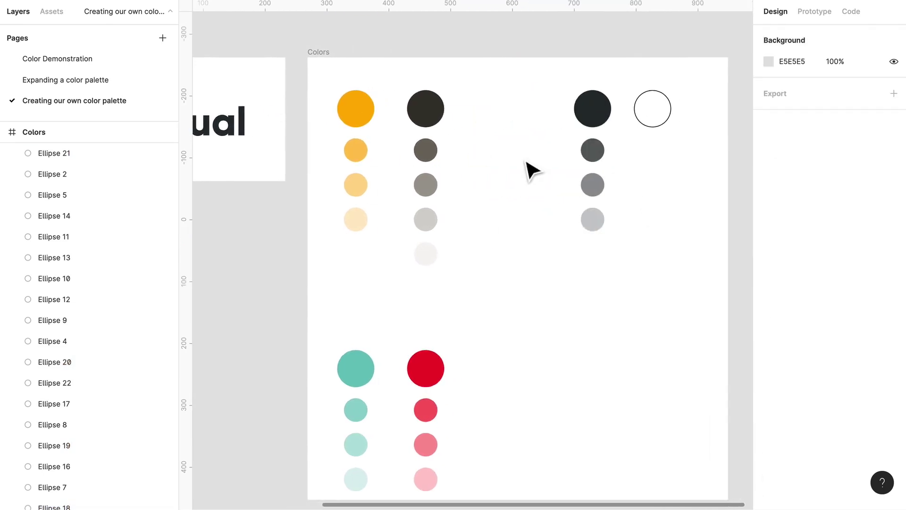
pyautogui.hscroll(-2, 467, 172)
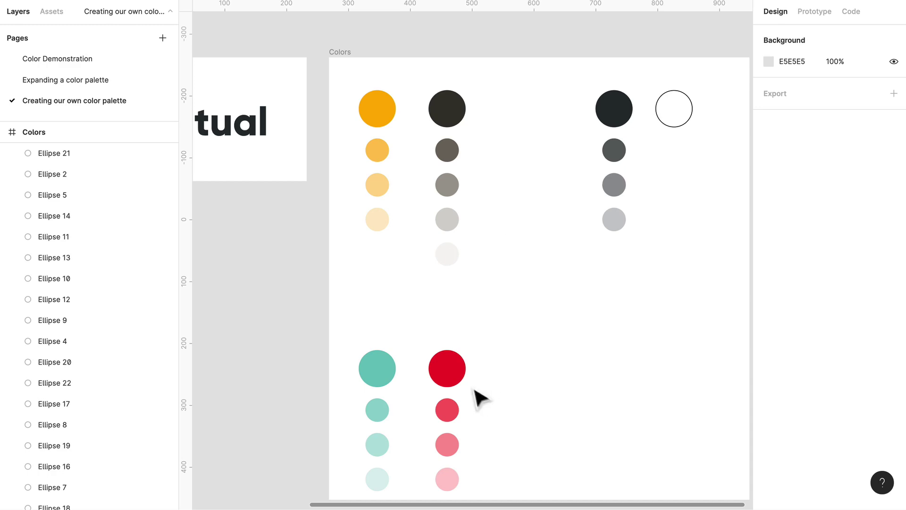
# Duplicate the big red (DE3333) and teal (7FC1BD) circles to the right of the red swatch.
pyautogui.moveTo(463, 375); pyautogui.dragTo(590, 374)
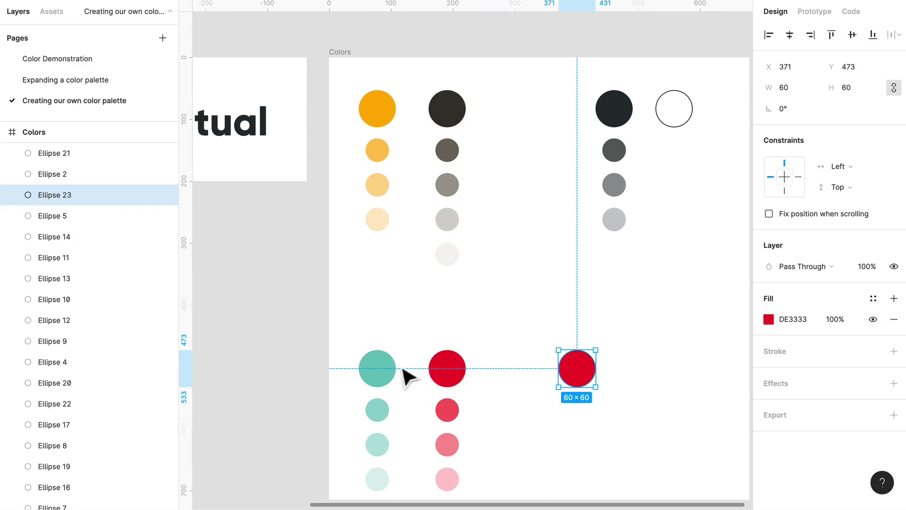
pyautogui.keyDown('shift'); pyautogui.click(387, 373); pyautogui.keyUp('shift')
pyautogui.moveTo(388, 373); pyautogui.dragTo(506, 376)
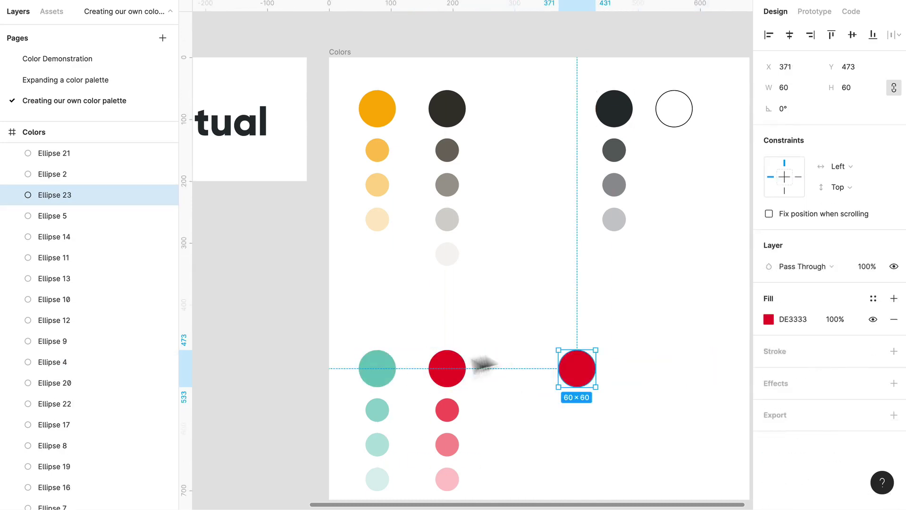
pyautogui.press('Escape')
pyautogui.moveTo(377, 367); pyautogui.dragTo(517, 374)
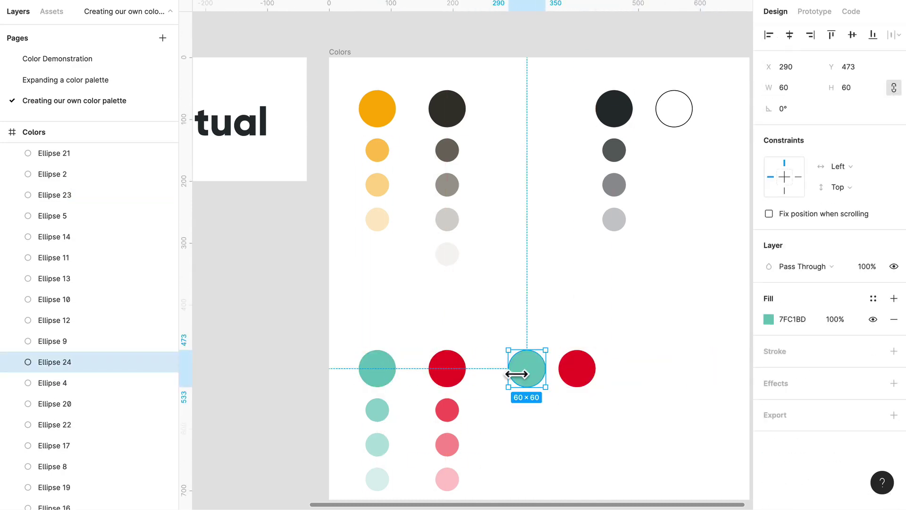
# Recolour the teal copy's fill to a bright, saturated green, 27B25F.
pyautogui.click(768, 320)
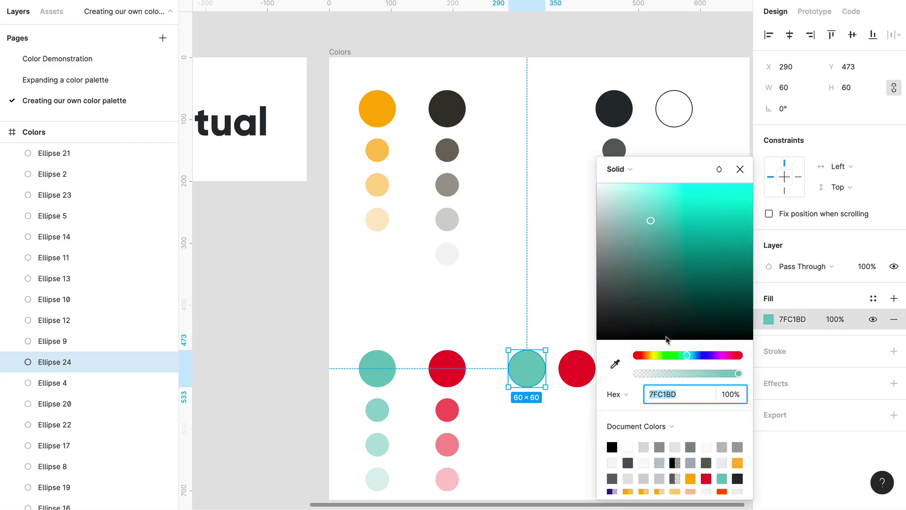
pyautogui.moveTo(680, 360); pyautogui.dragTo(677, 360)
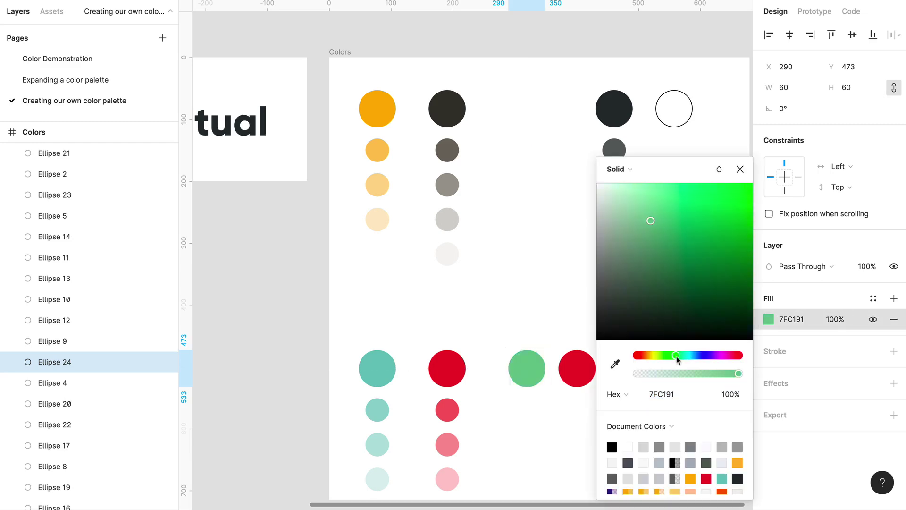
pyautogui.moveTo(670, 236); pyautogui.dragTo(694, 279)
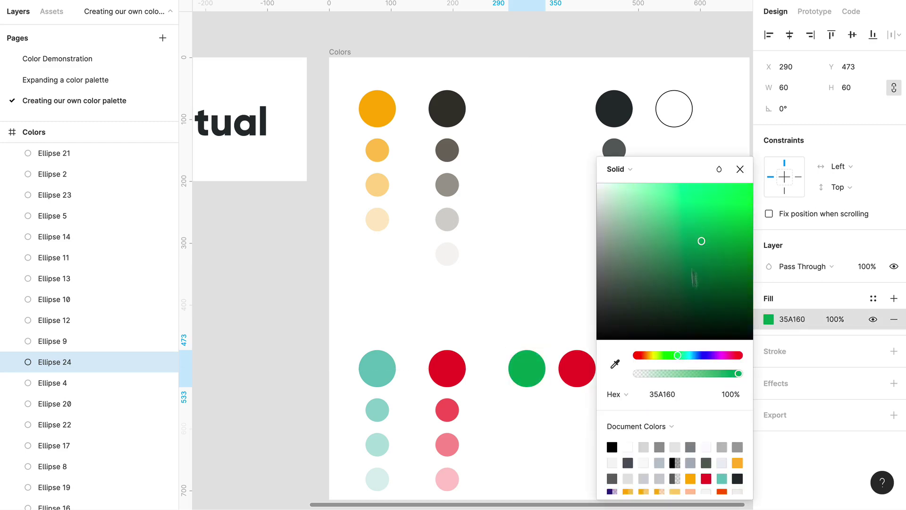
pyautogui.scroll(5, 577, 303)
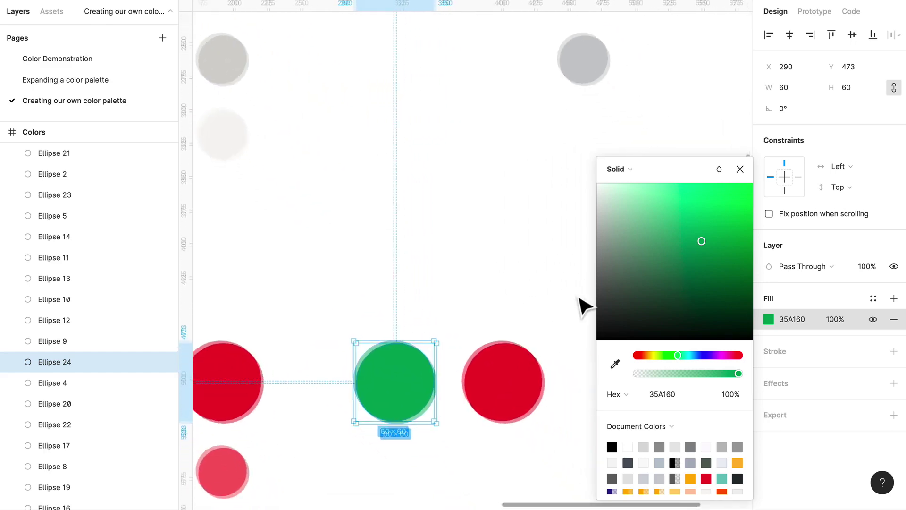
pyautogui.hscroll(-2, 583, 258)
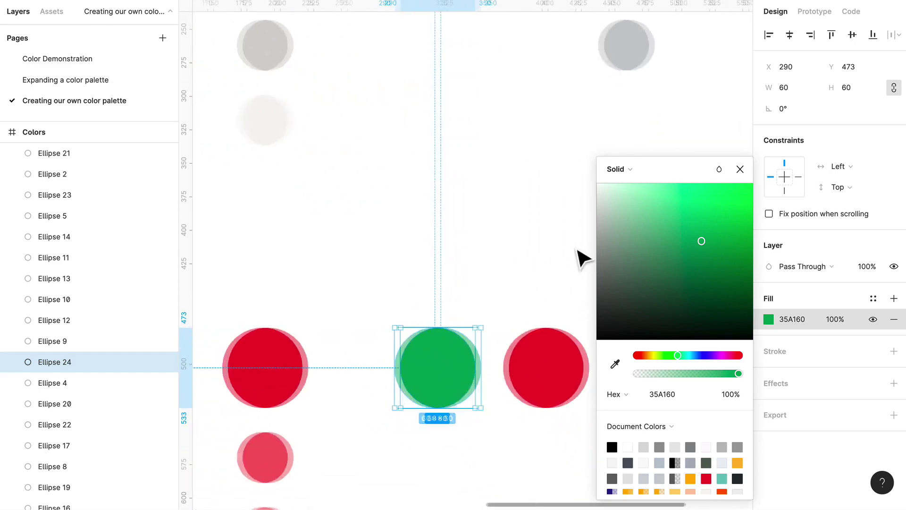
pyautogui.scroll(-3, 581, 257)
pyautogui.hscroll(2, 576, 262)
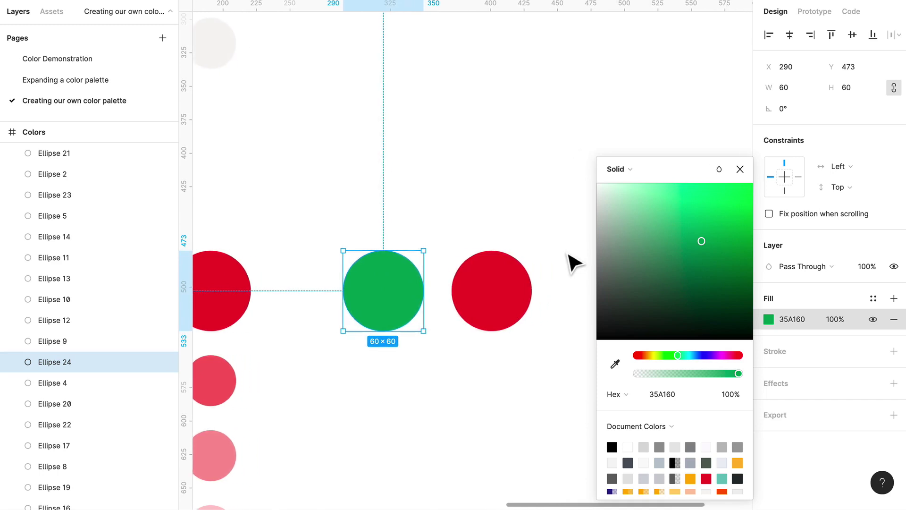
pyautogui.moveTo(708, 243)
pyautogui.mouseDown()
pyautogui.moveTo(732, 247)
pyautogui.moveTo(730, 234)
pyautogui.moveTo(718, 235)
pyautogui.mouseUp()
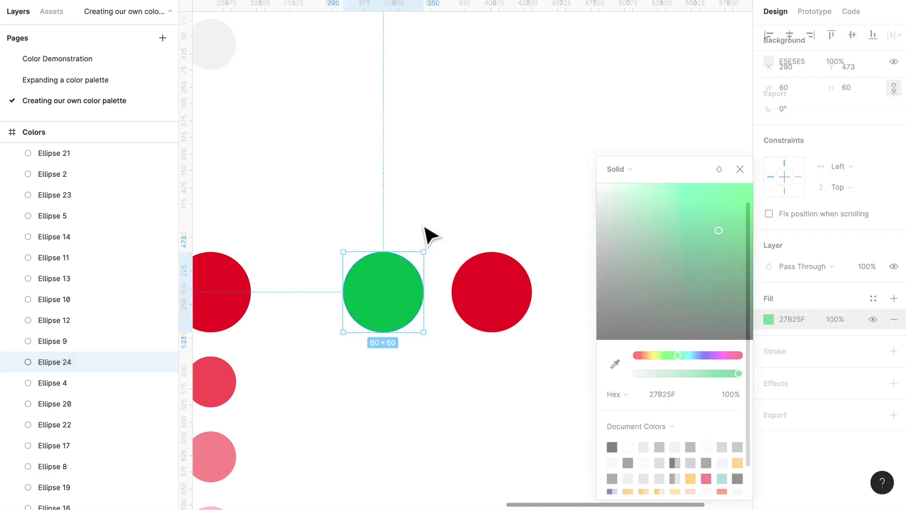
pyautogui.scroll(-3, 472, 264)
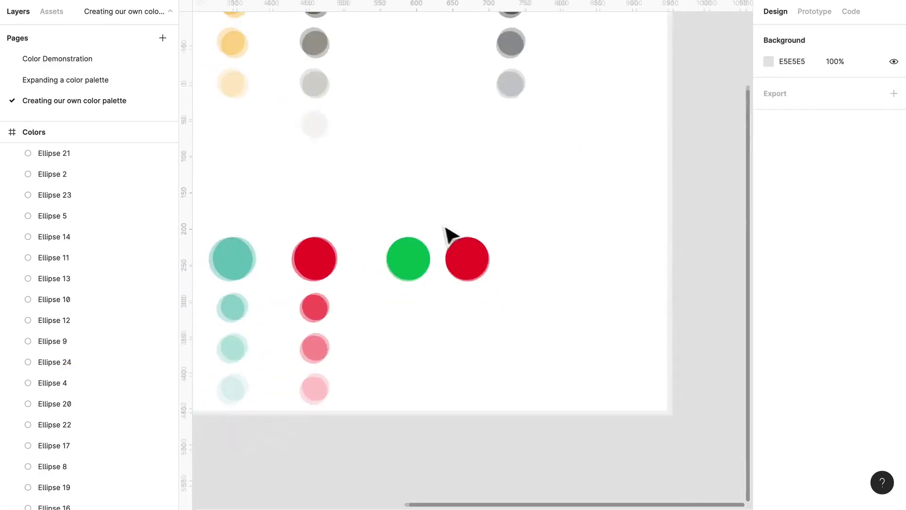
# Move the green and red pair further right, then shift the teal and red columns up.
pyautogui.moveTo(522, 313); pyautogui.dragTo(585, 283)
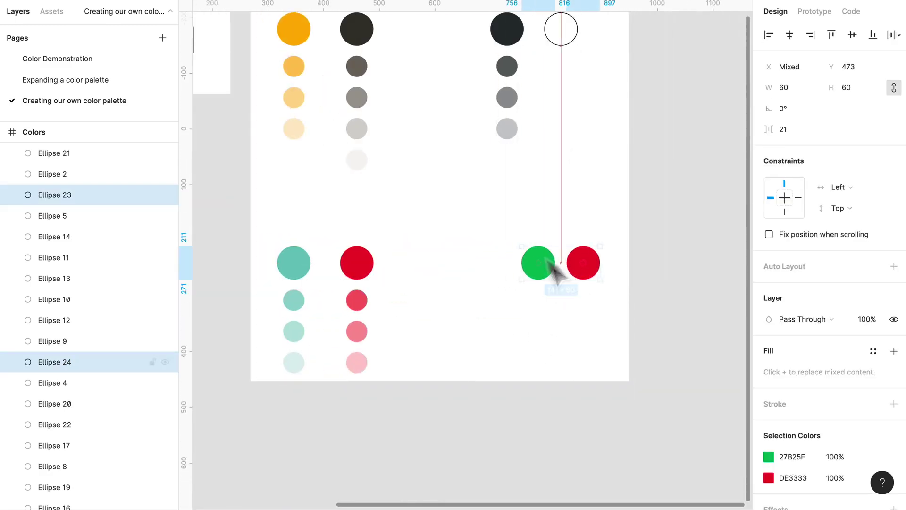
pyautogui.click(480, 214)
pyautogui.scroll(3, 480, 213)
pyautogui.hscroll(-4, 480, 212)
pyautogui.moveTo(553, 449); pyautogui.dragTo(431, 321)
# Draw a tall rectangle between the circle columns and give it a linear gradient fill.
pyautogui.click(577, 304)
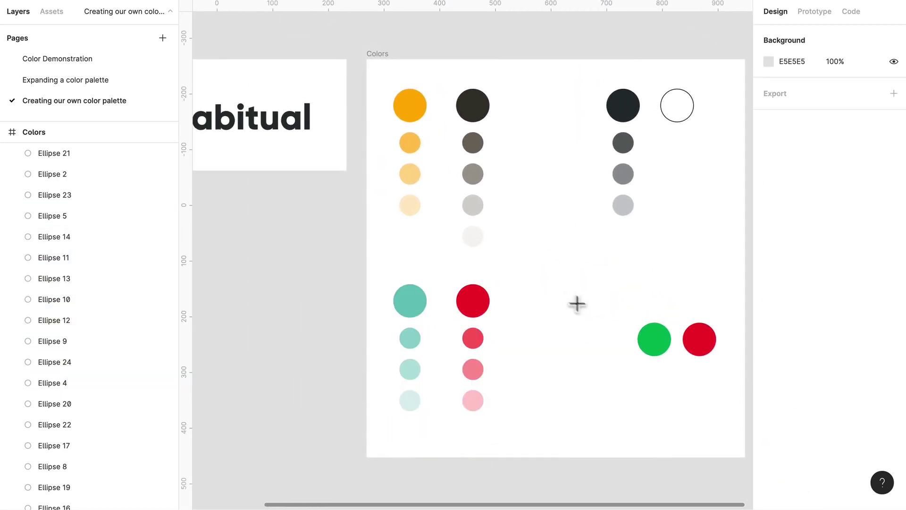
pyautogui.press('r')
pyautogui.moveTo(543, 244)
pyautogui.mouseDown()
pyautogui.moveTo(604, 370)
pyautogui.moveTo(604, 390)
pyautogui.mouseUp()
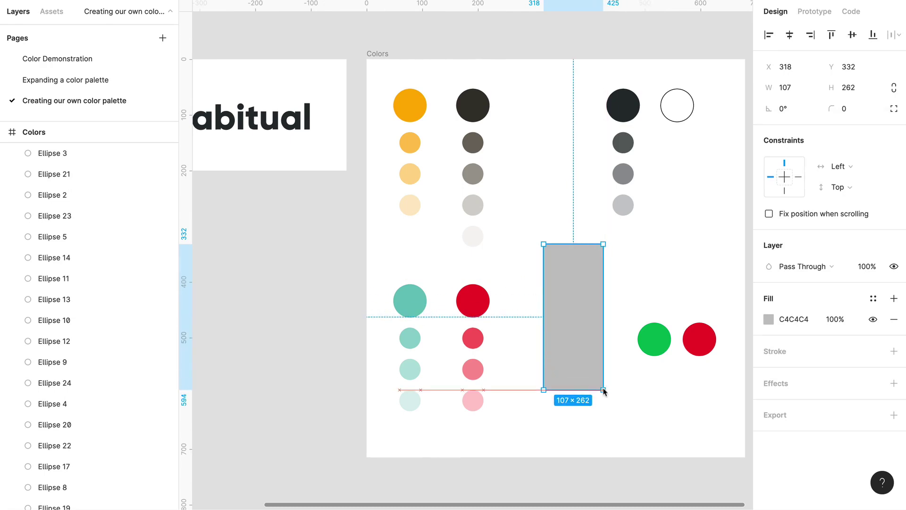
pyautogui.click(893, 298)
# Set the gradient's first stop to the pale orange circle's colour and make the white end fully opaque.
pyautogui.click(770, 320)
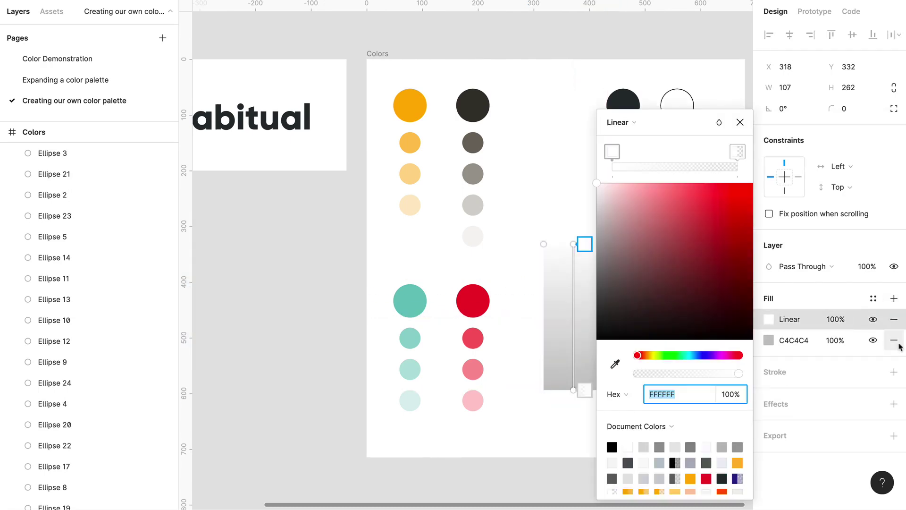
pyautogui.click(610, 153)
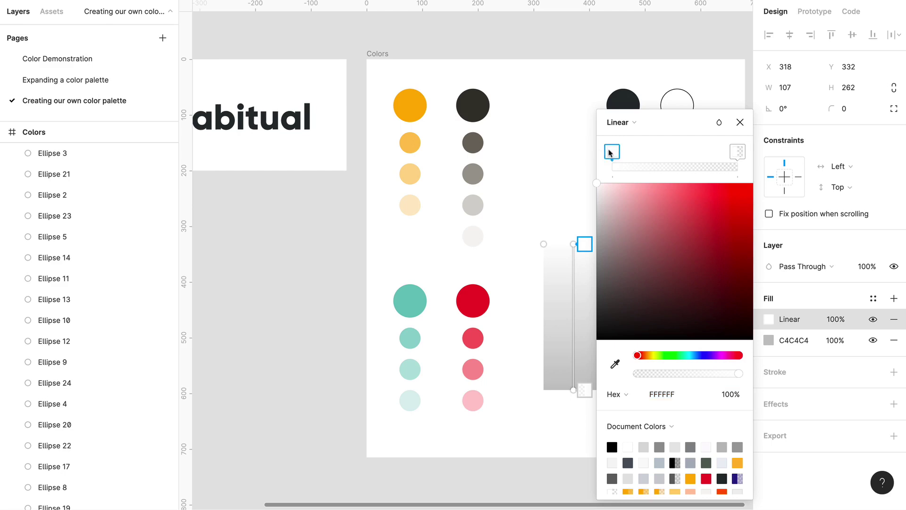
pyautogui.click(615, 366)
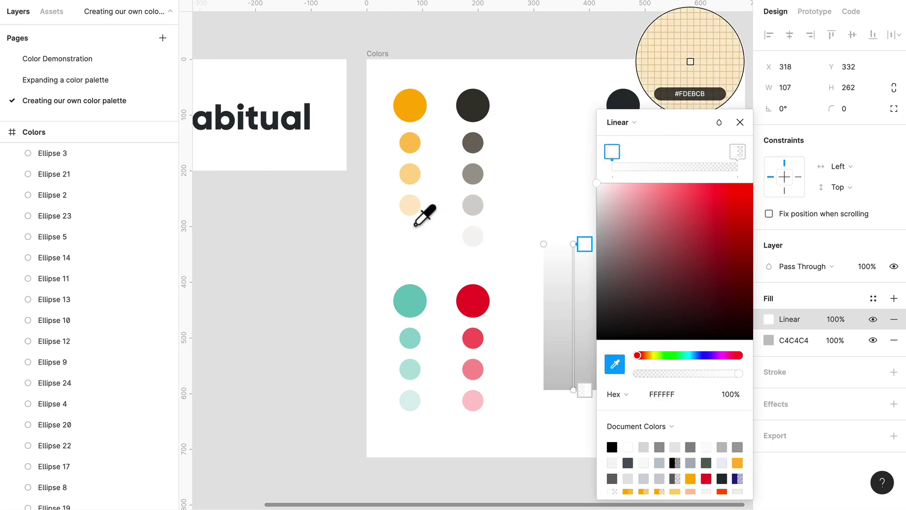
pyautogui.click(414, 208)
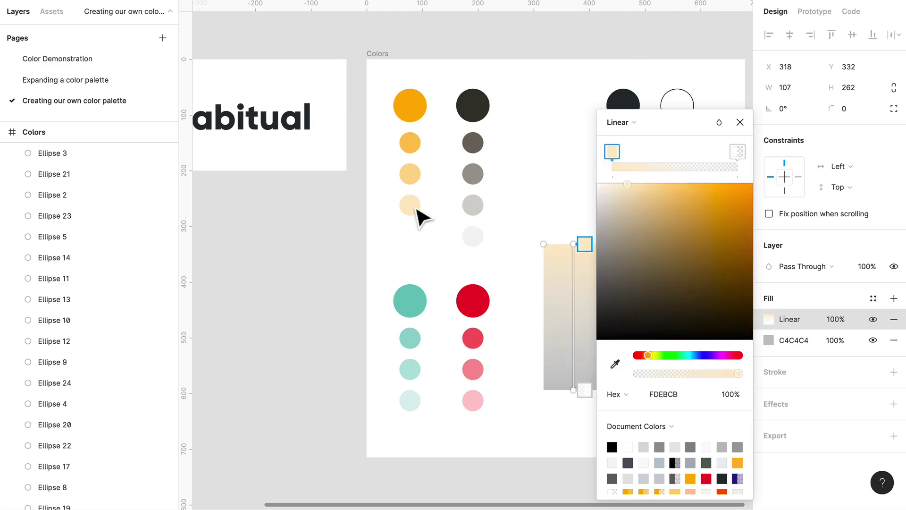
pyautogui.click(736, 156)
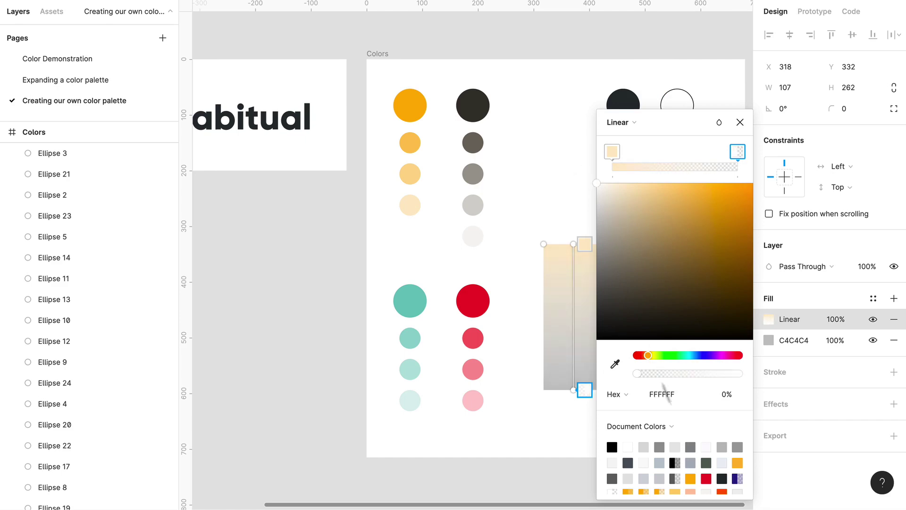
pyautogui.moveTo(651, 375); pyautogui.dragTo(742, 375)
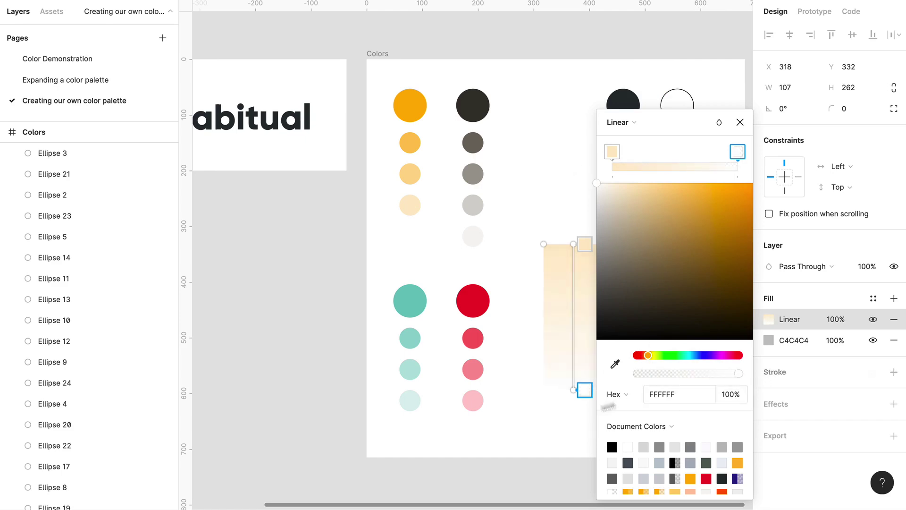
pyautogui.click(580, 446)
pyautogui.hscroll(3, 570, 425)
pyautogui.click(522, 318)
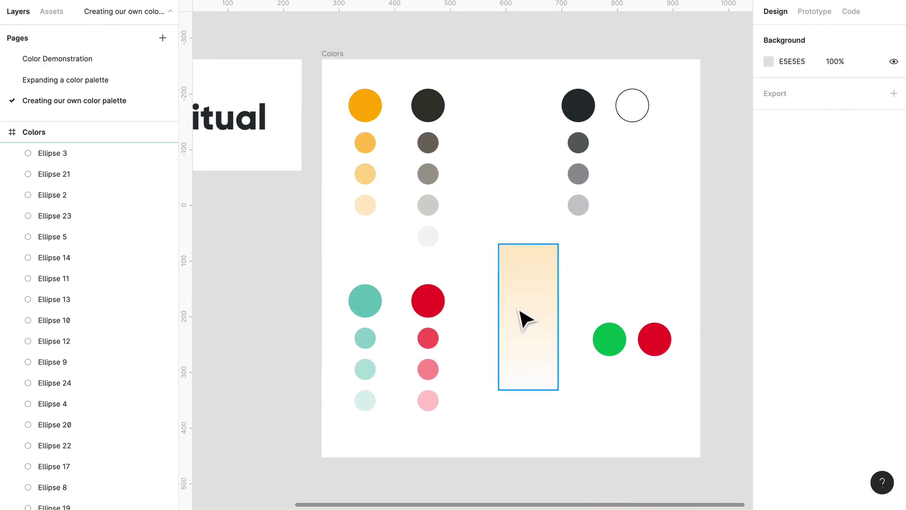
# Shorten the gradient rectangle to 150 tall, duplicate it to the right, and shift both left.
pyautogui.moveTo(557, 402); pyautogui.dragTo(555, 342)
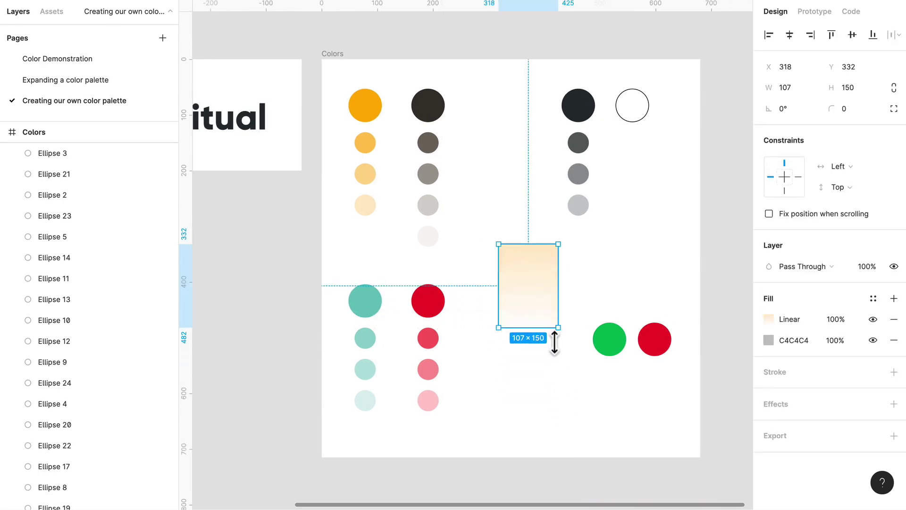
pyautogui.moveTo(535, 293); pyautogui.dragTo(603, 293)
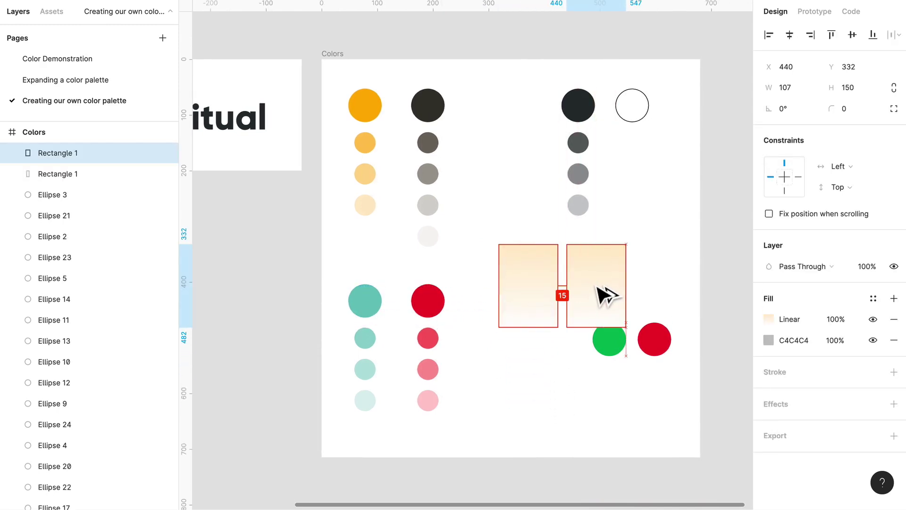
pyautogui.keyDown('shift'); pyautogui.click(528, 304); pyautogui.keyUp('shift')
pyautogui.moveTo(527, 304); pyautogui.dragTo(484, 304)
pyautogui.click(566, 289)
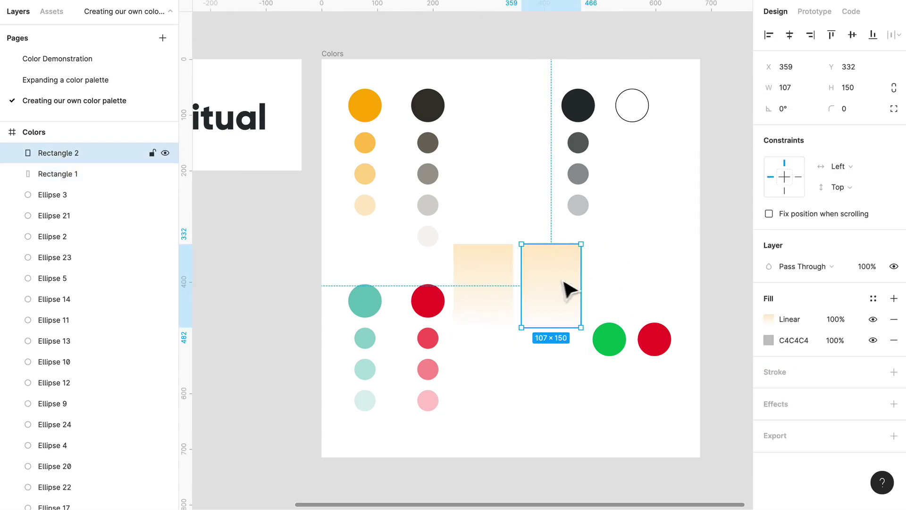
# Set the copy's gradient start colour to the light teal circle's DFEFEE.
pyautogui.click(768, 320)
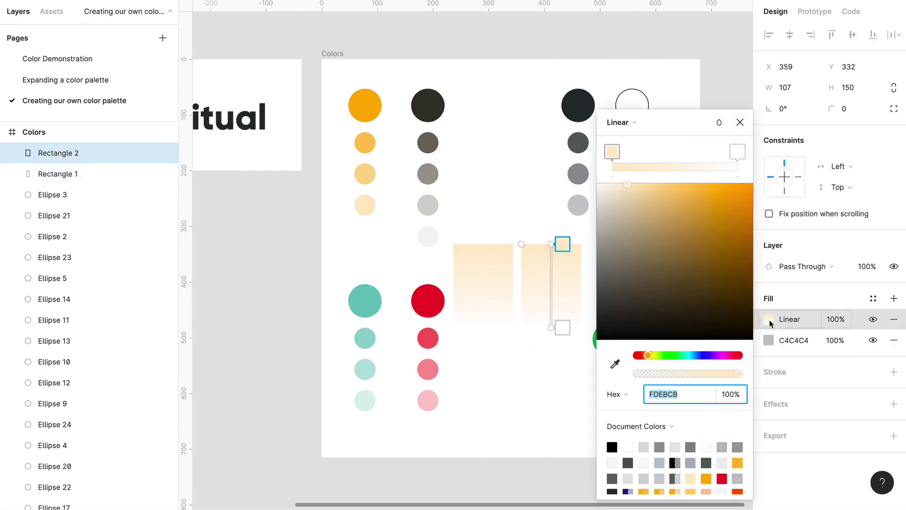
pyautogui.click(609, 158)
pyautogui.click(615, 363)
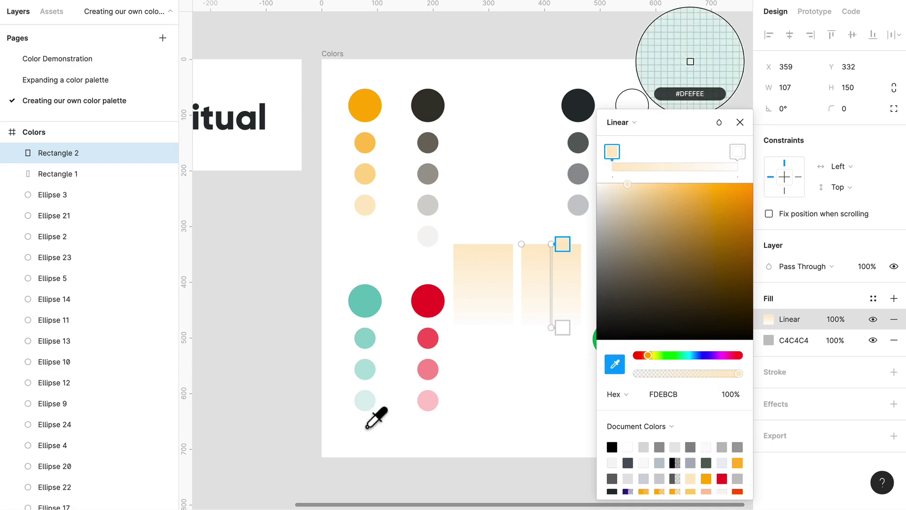
pyautogui.click(365, 401)
pyautogui.click(547, 411)
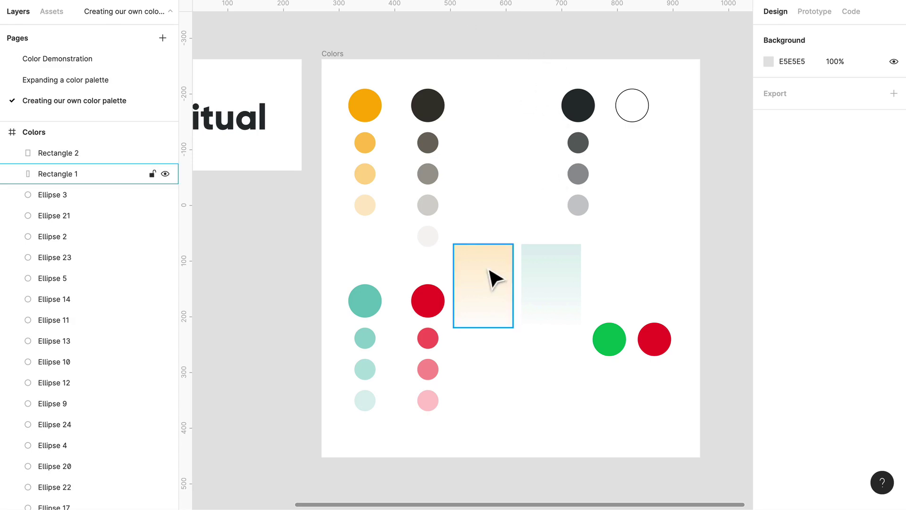
# Stack the teal gradient swatch above the yellow one and move both right together.
pyautogui.moveTo(489, 269); pyautogui.dragTo(489, 369)
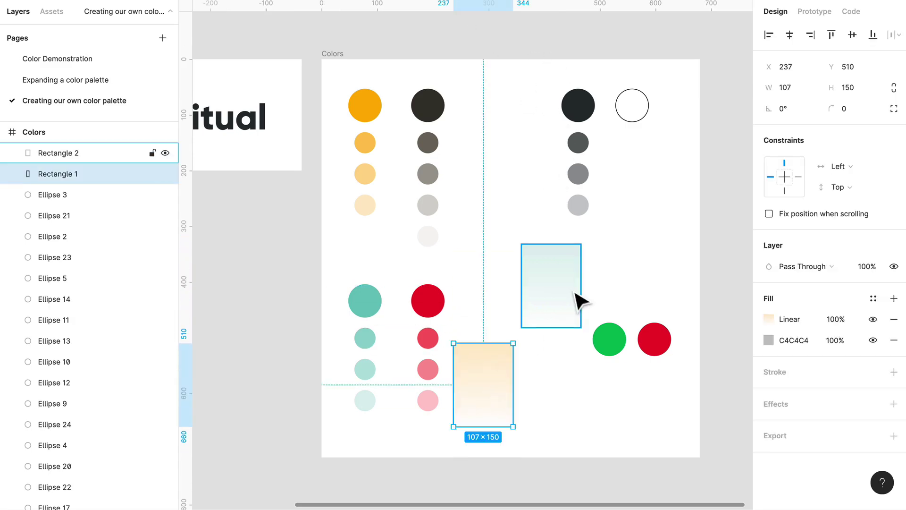
pyautogui.moveTo(576, 297); pyautogui.dragTo(507, 295)
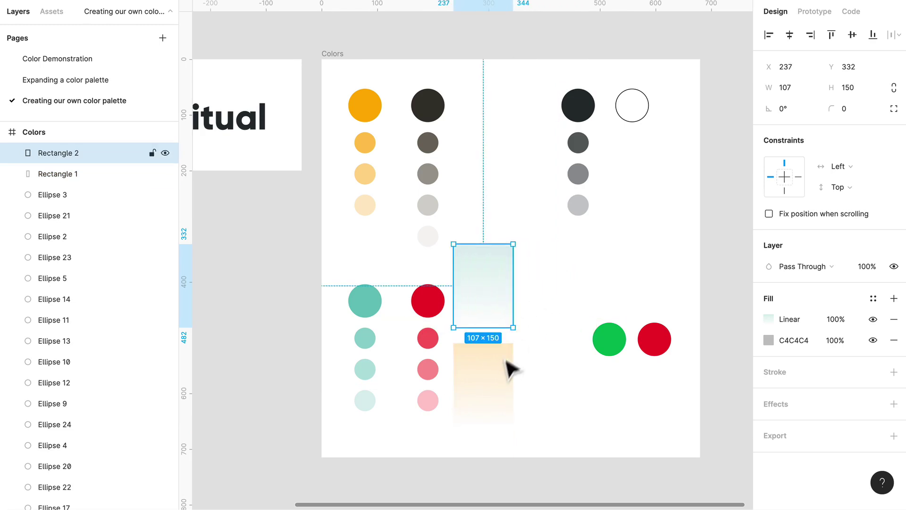
pyautogui.keyDown('shift'); pyautogui.click(506, 364); pyautogui.keyUp('shift')
pyautogui.moveTo(506, 364); pyautogui.dragTo(542, 383)
pyautogui.moveTo(519, 134); pyautogui.dragTo(522, 431)
pyautogui.hscroll(-3, 467, 189)
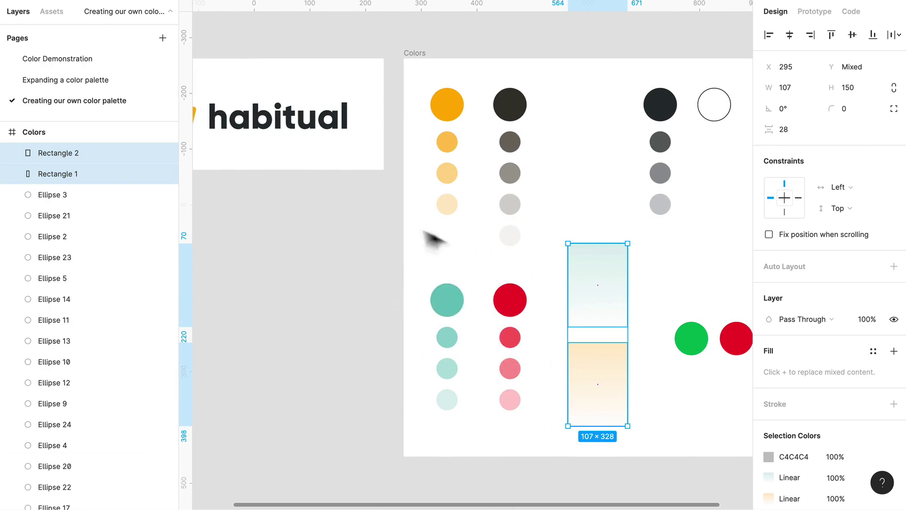
# Select the red, orange, dark, teal, grey, state-circle and swatch groups in turn to check their placement.
pyautogui.moveTo(506, 279); pyautogui.dragTo(538, 415)
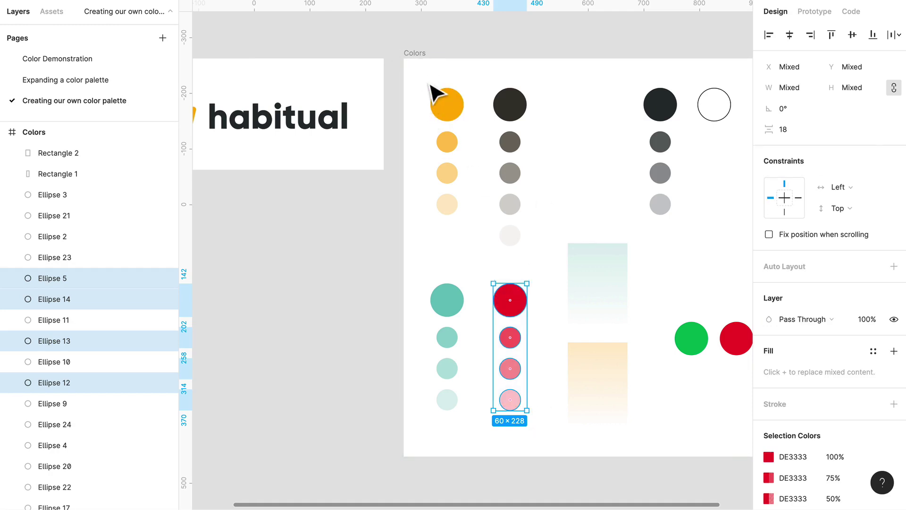
pyautogui.moveTo(425, 78); pyautogui.dragTo(538, 249)
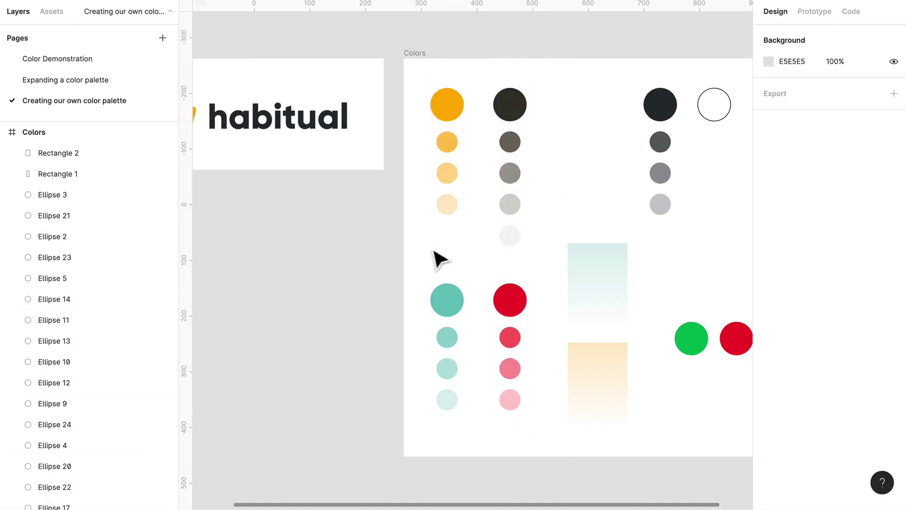
pyautogui.moveTo(439, 259); pyautogui.dragTo(465, 416)
pyautogui.hscroll(5, 668, 269)
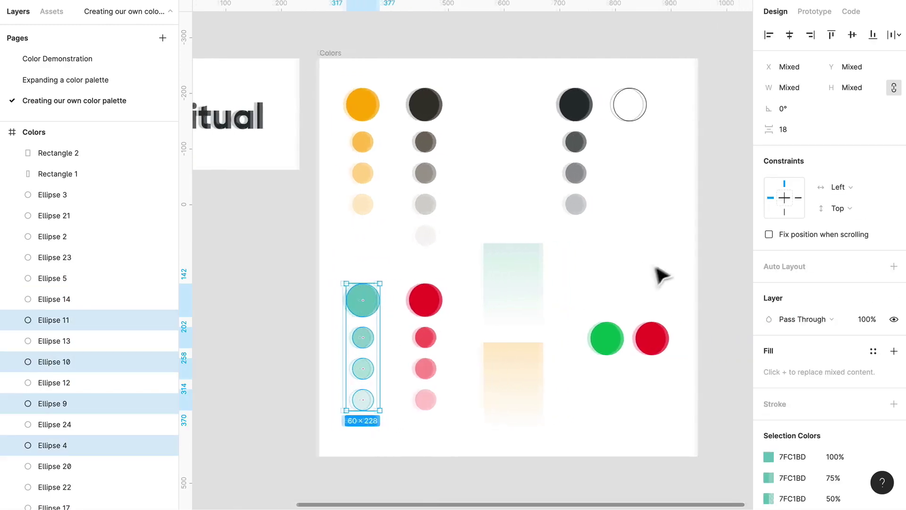
pyautogui.moveTo(548, 286); pyautogui.dragTo(645, 371)
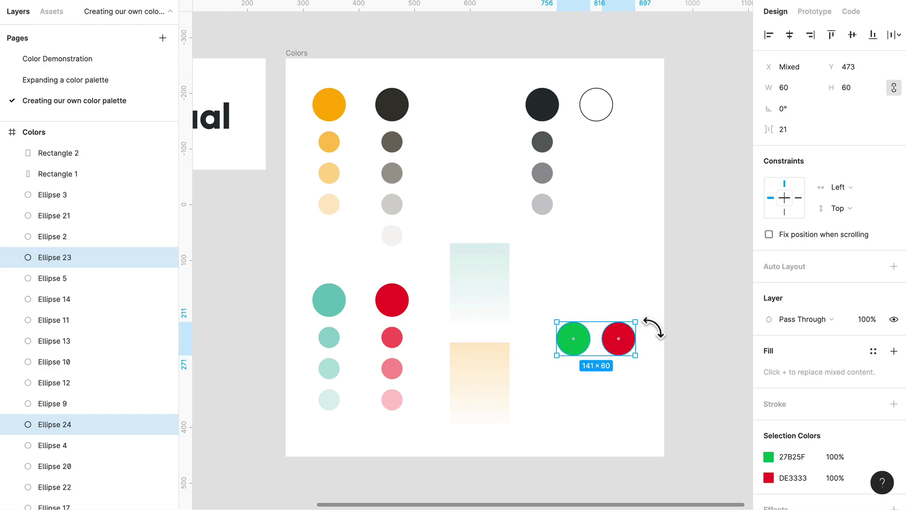
pyautogui.moveTo(463, 207); pyautogui.dragTo(506, 414)
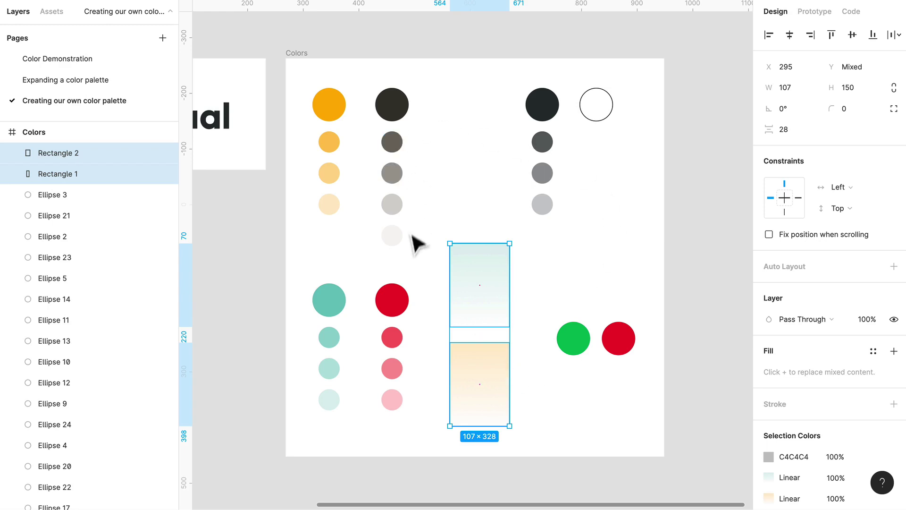
pyautogui.moveTo(419, 257); pyautogui.dragTo(383, 147)
pyautogui.click(432, 172)
pyautogui.scroll(5, 414, 186)
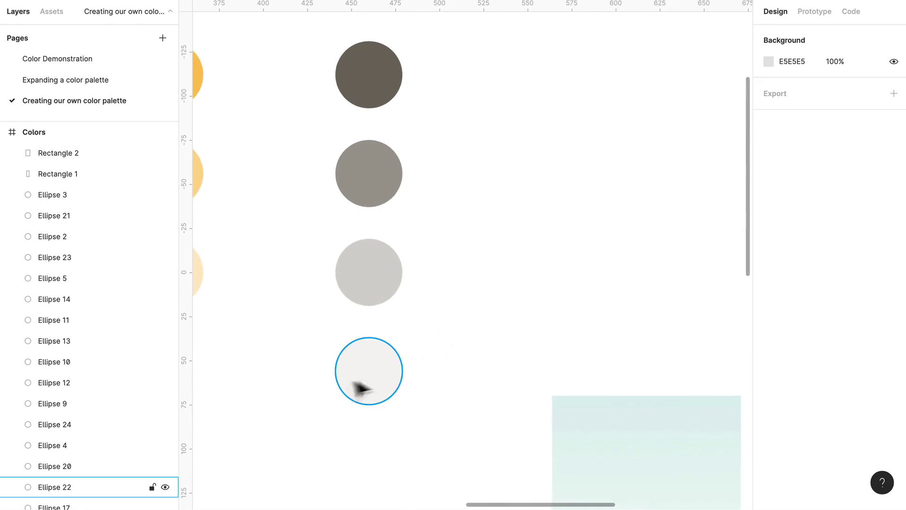
pyautogui.scroll(-2, 477, 314)
pyautogui.scroll(-2, 470, 306)
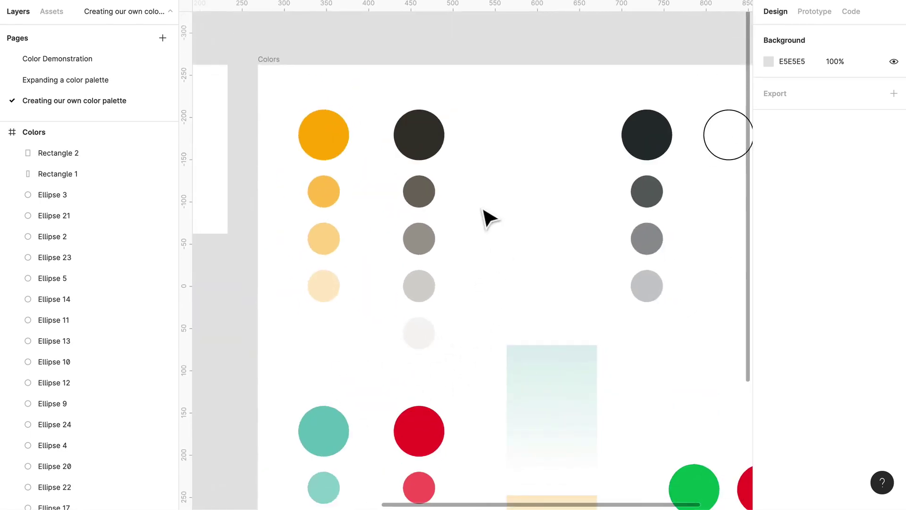
pyautogui.hscroll(-10, 486, 218)
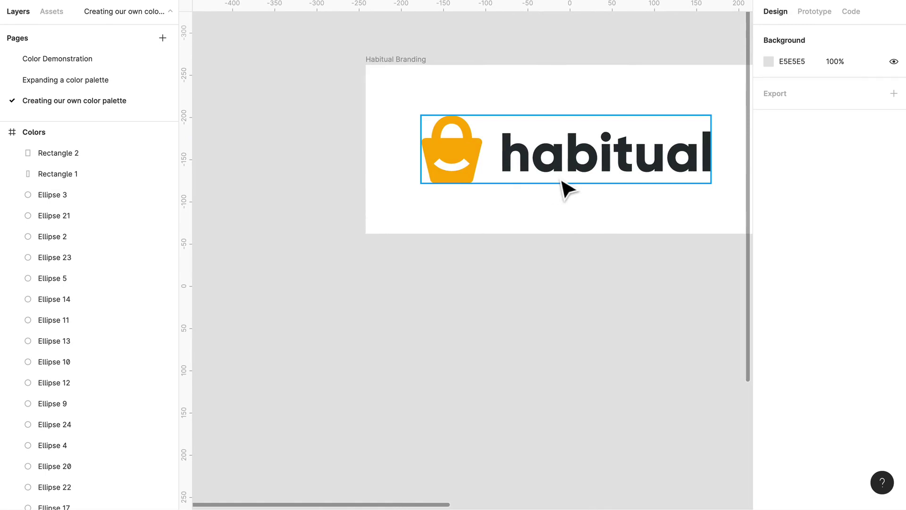
pyautogui.hscroll(-1, 568, 191)
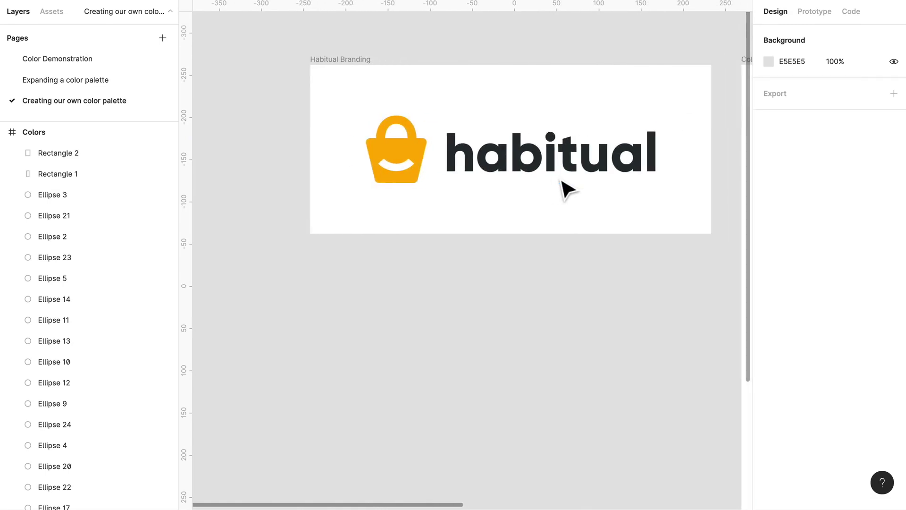
pyautogui.hscroll(4, 568, 190)
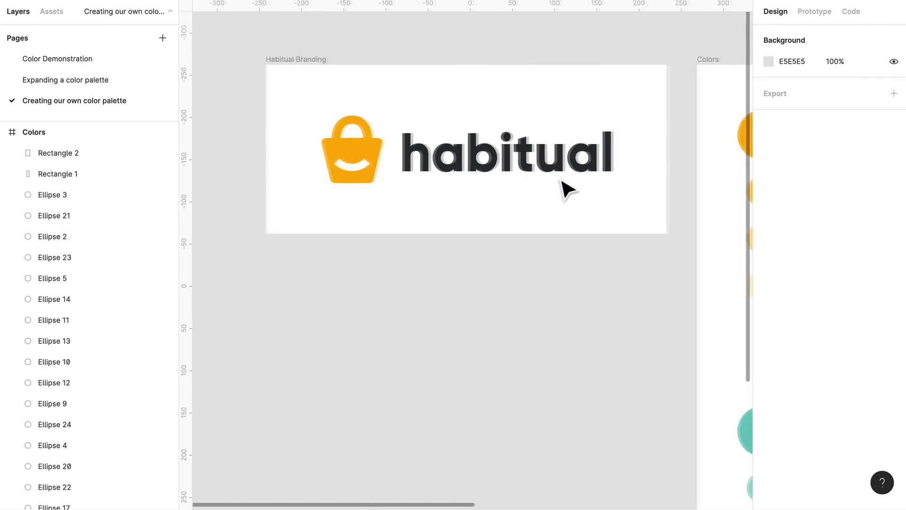
pyautogui.hscroll(3, 579, 214)
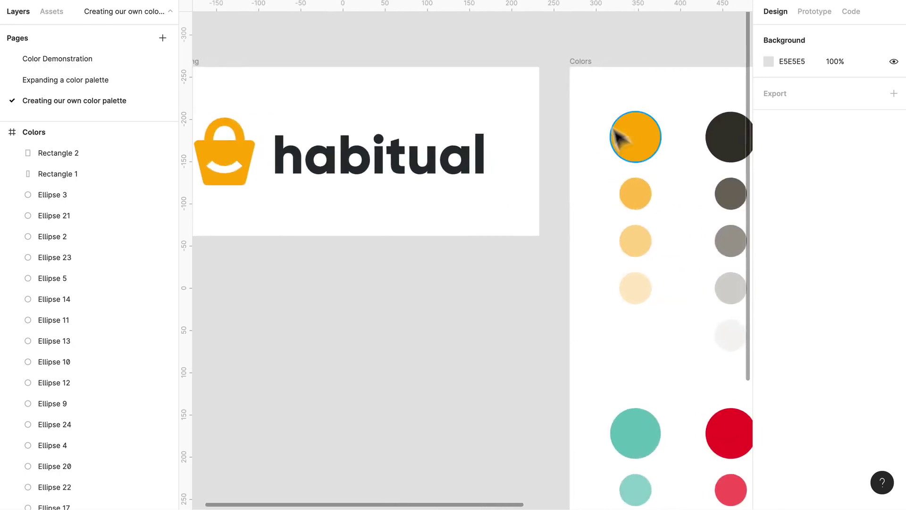
pyautogui.moveTo(595, 94); pyautogui.dragTo(736, 357)
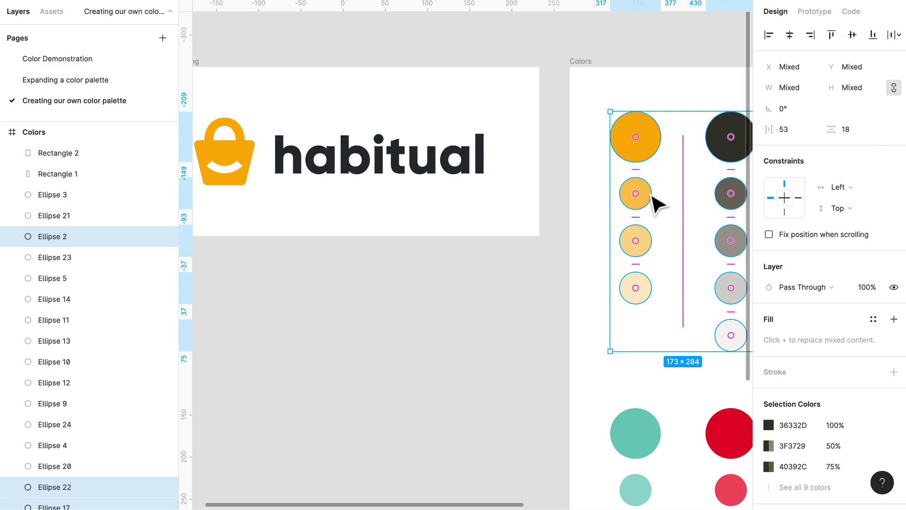
pyautogui.hscroll(1, 571, 198)
pyautogui.click(579, 197)
pyautogui.hscroll(1, 576, 207)
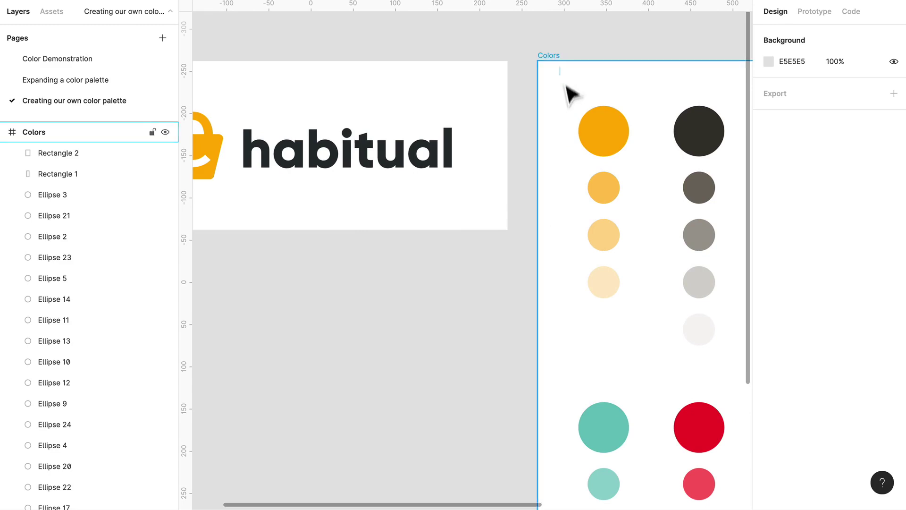
pyautogui.scroll(-3, 576, 189)
pyautogui.scroll(-2, 585, 227)
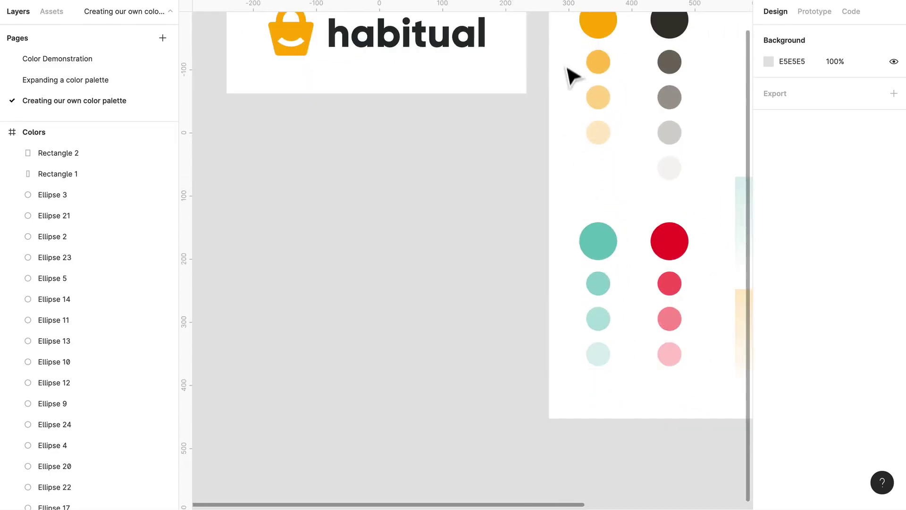
pyautogui.moveTo(564, 26); pyautogui.dragTo(665, 384)
pyautogui.click(654, 347)
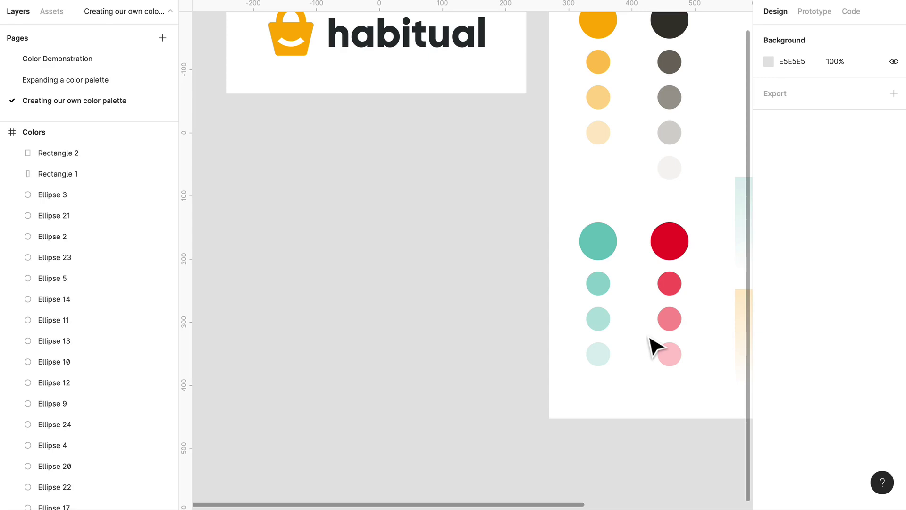
pyautogui.press('n')
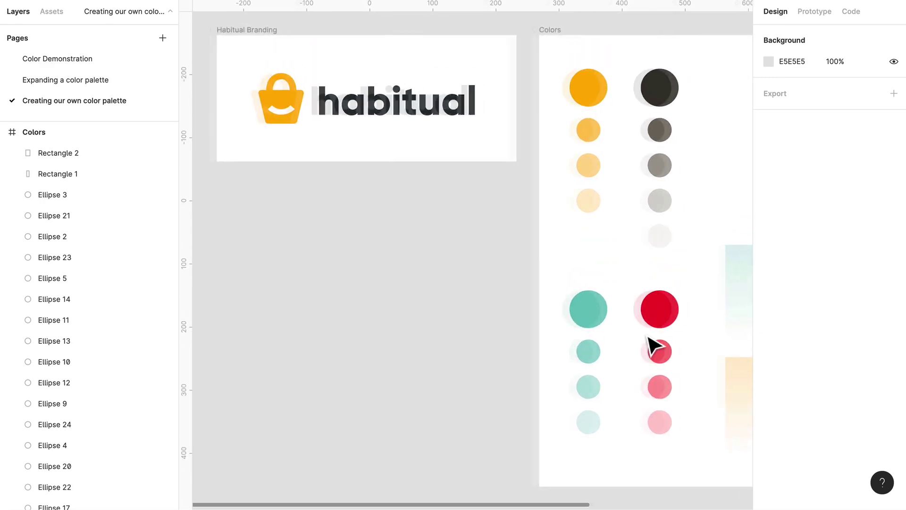